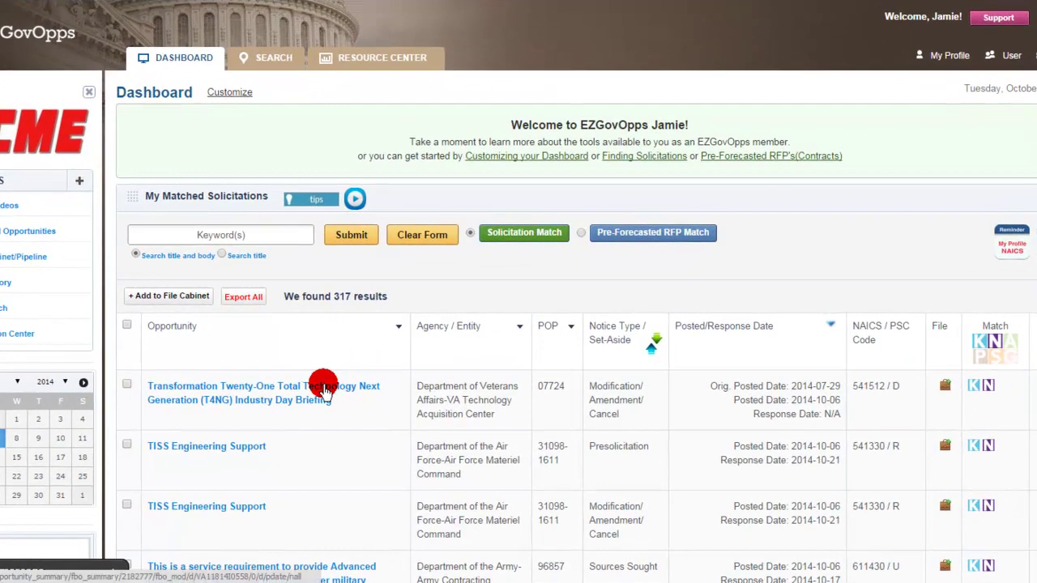
# Open the Transformation Twenty-One Total Technology Next Generation (T4NG) Industry Day Briefing solicitation, start adding it to the file cabinet, and check the existing categories
pyautogui.click(323, 389)
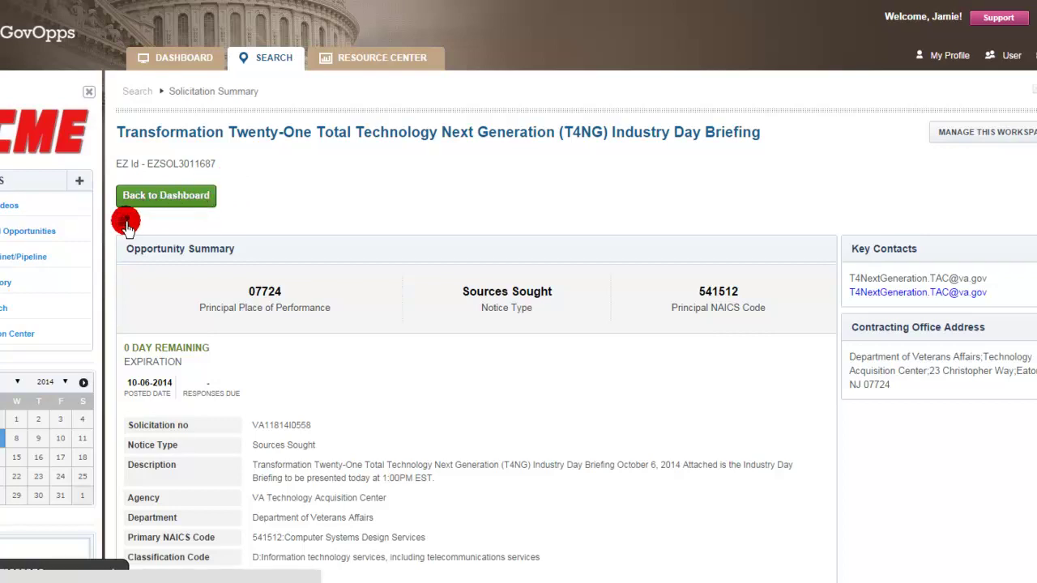
pyautogui.click(126, 224)
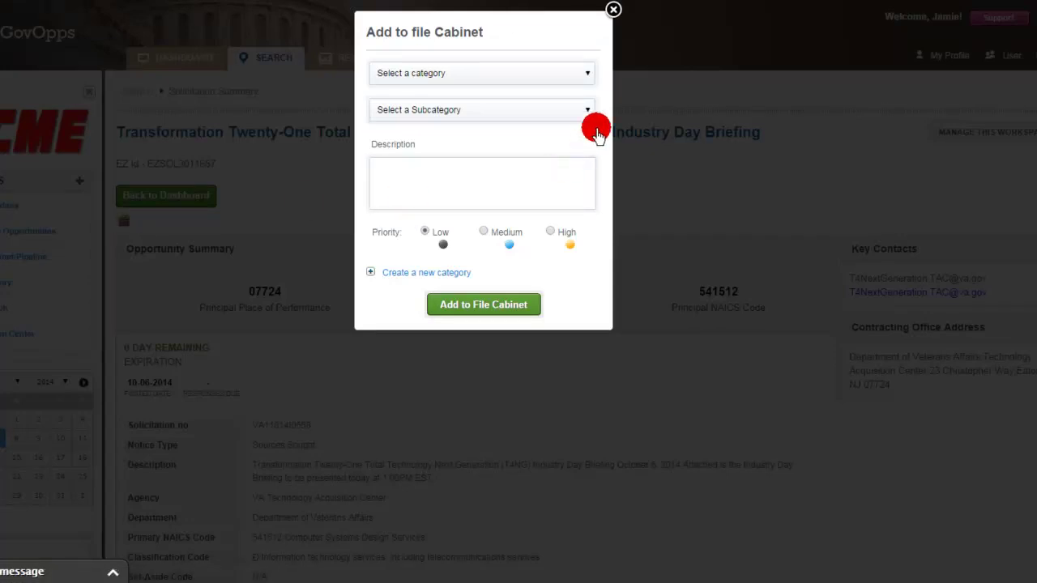
pyautogui.click(581, 74)
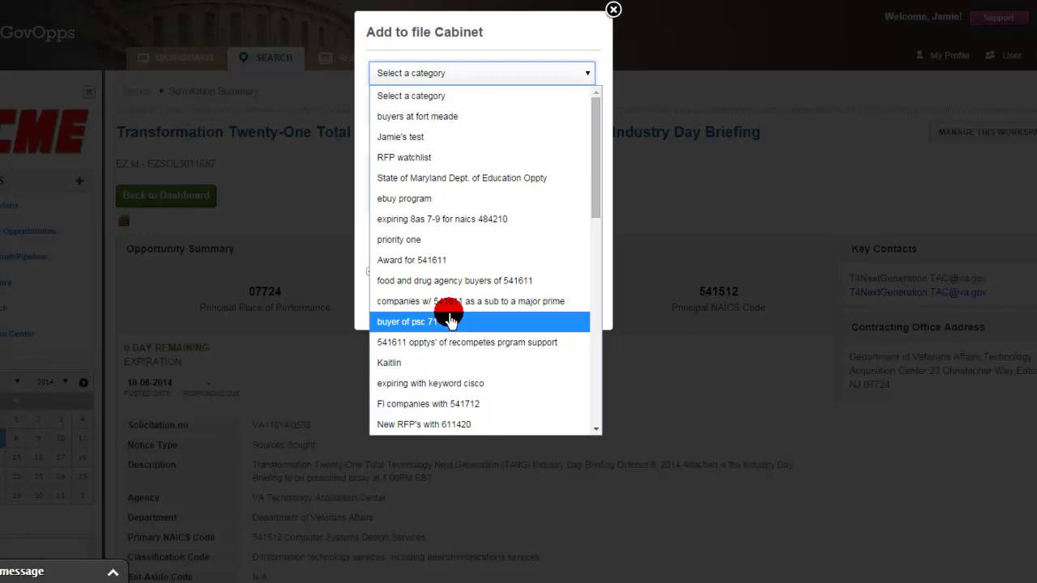
pyautogui.click(565, 42)
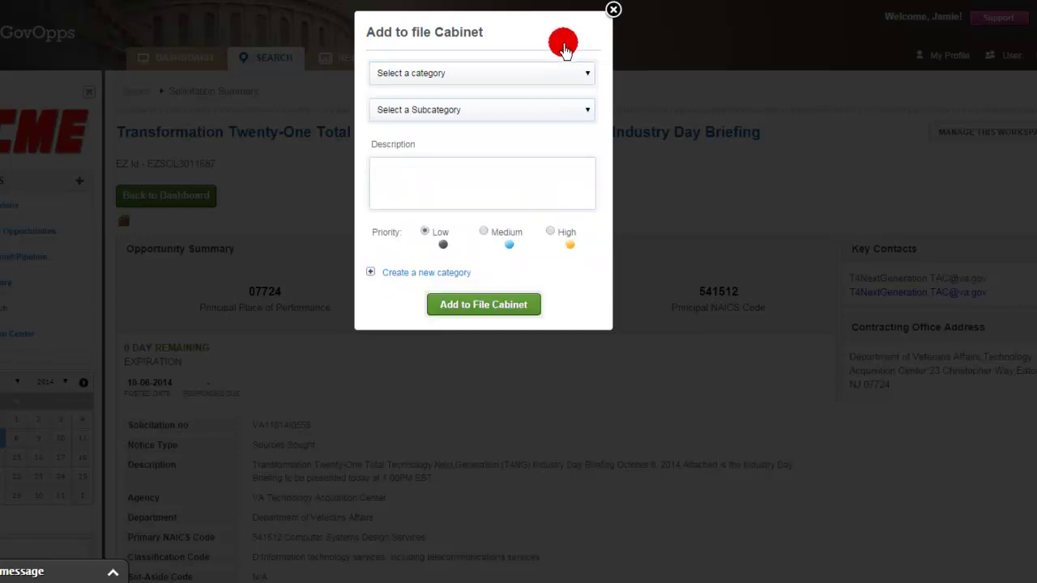
# Create a new file cabinet category named "test #123" with the category description "test"
pyautogui.click(369, 274)
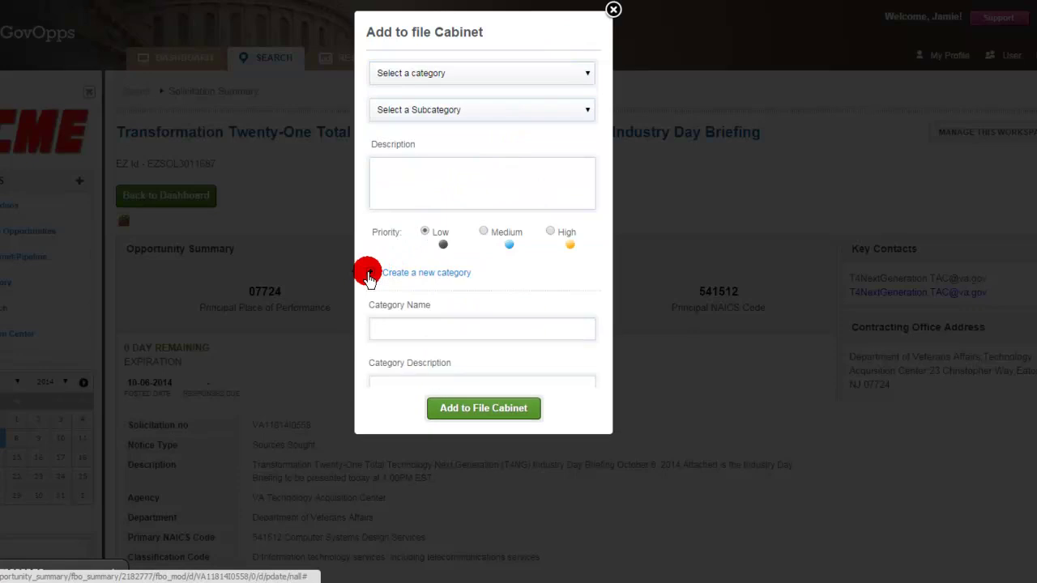
pyautogui.click(384, 333)
pyautogui.write('Test #23')
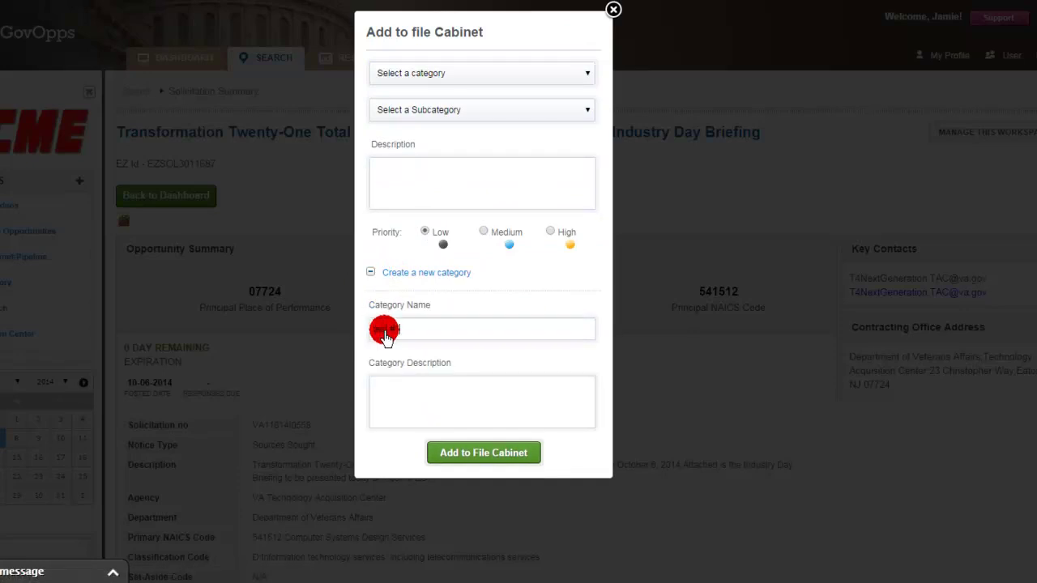
pyautogui.click(412, 407)
pyautogui.write('test #123')
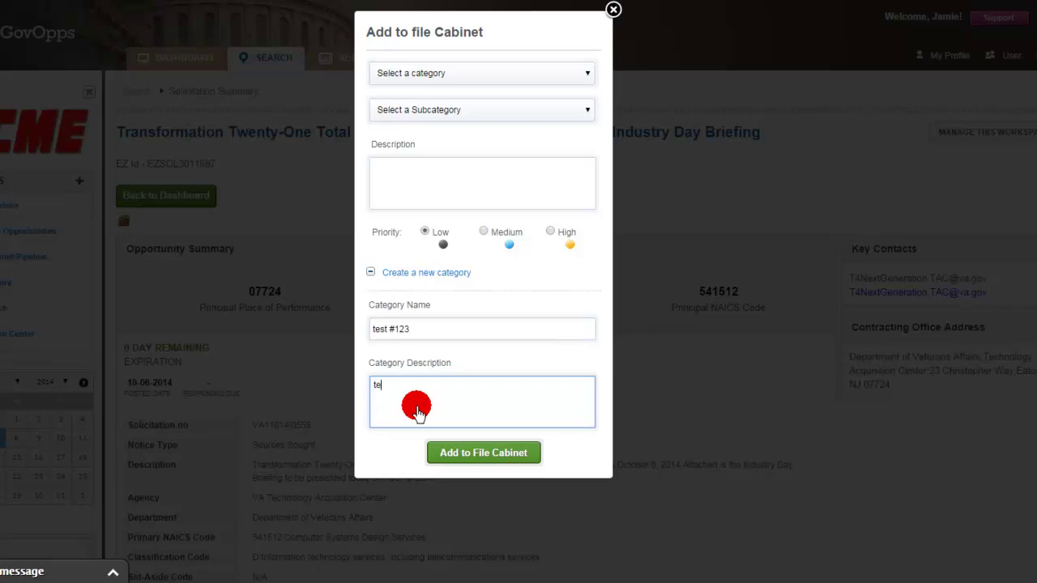
# Enter "test" as the item description, set its priority to High, and add the solicitation to the file cabinet
pyautogui.click(401, 201)
pyautogui.write('test')
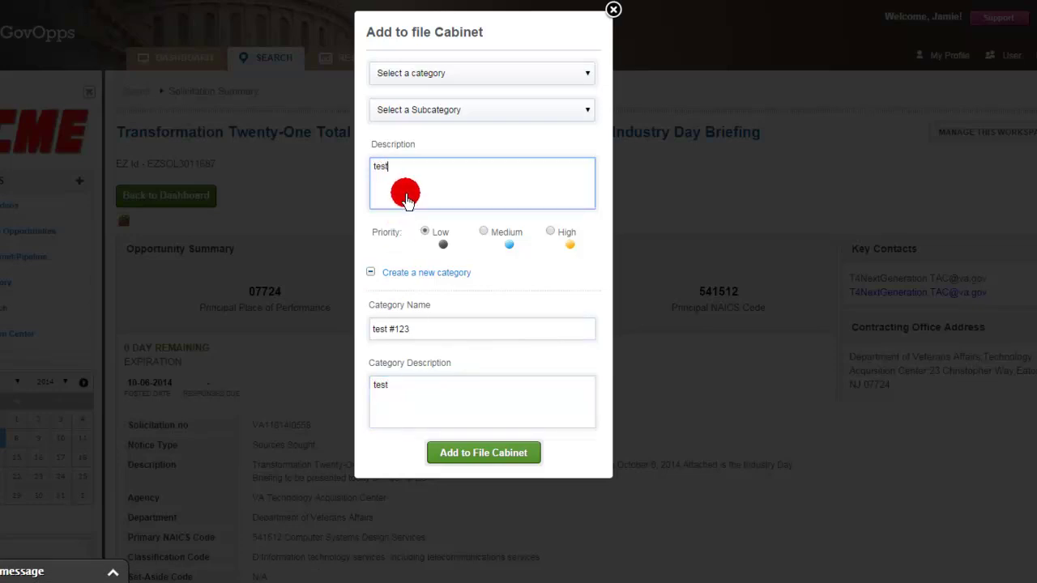
pyautogui.click(550, 234)
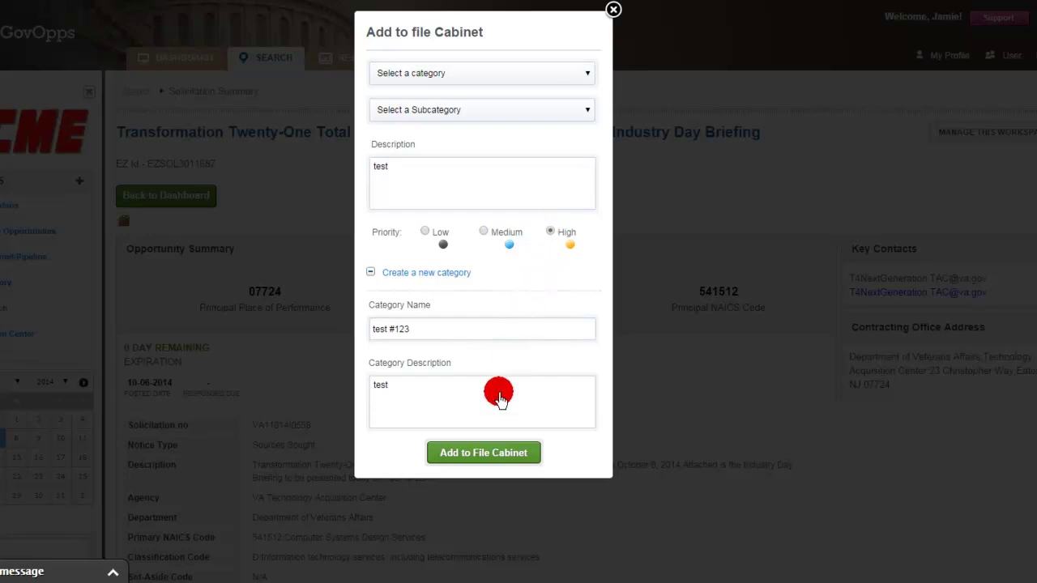
pyautogui.click(476, 454)
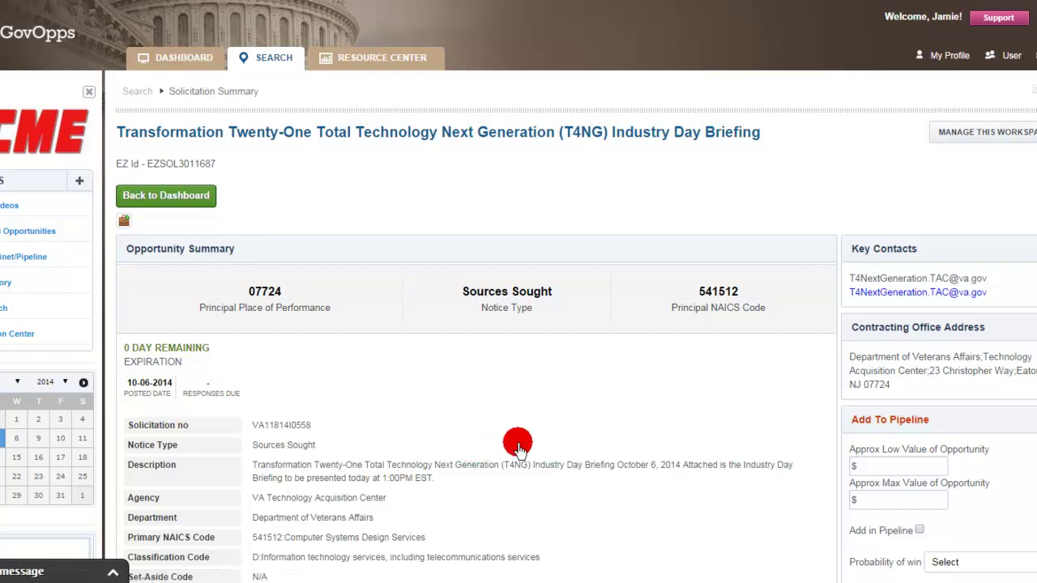
# Add the opportunity to the pipeline with a low value of $30,000, a max value of $40,000 and a 75% probability of win, and save
pyautogui.scroll(-3, 519, 291)
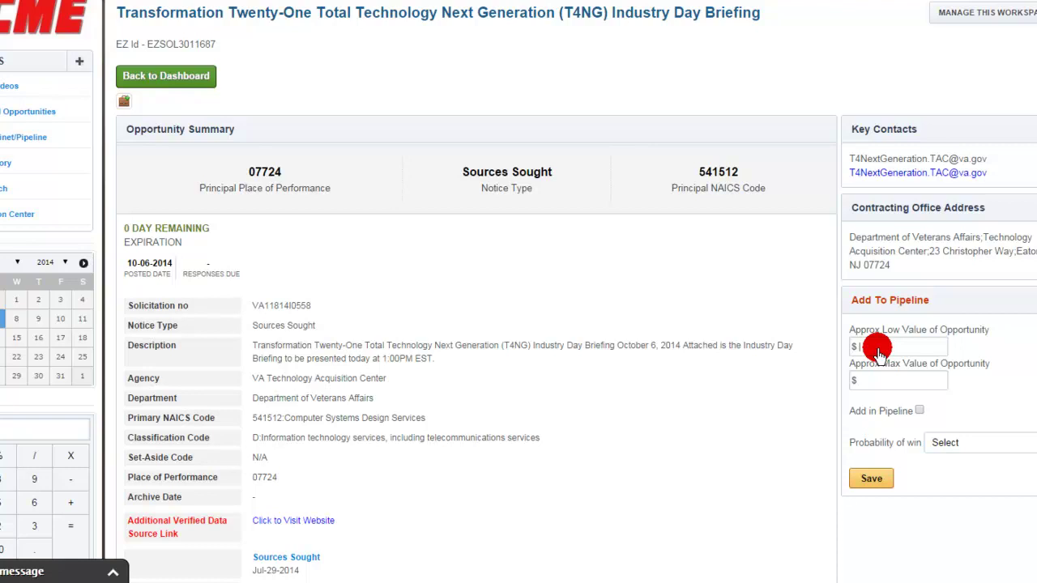
pyautogui.write('50000')
pyautogui.click(867, 386)
pyautogui.write('50000')
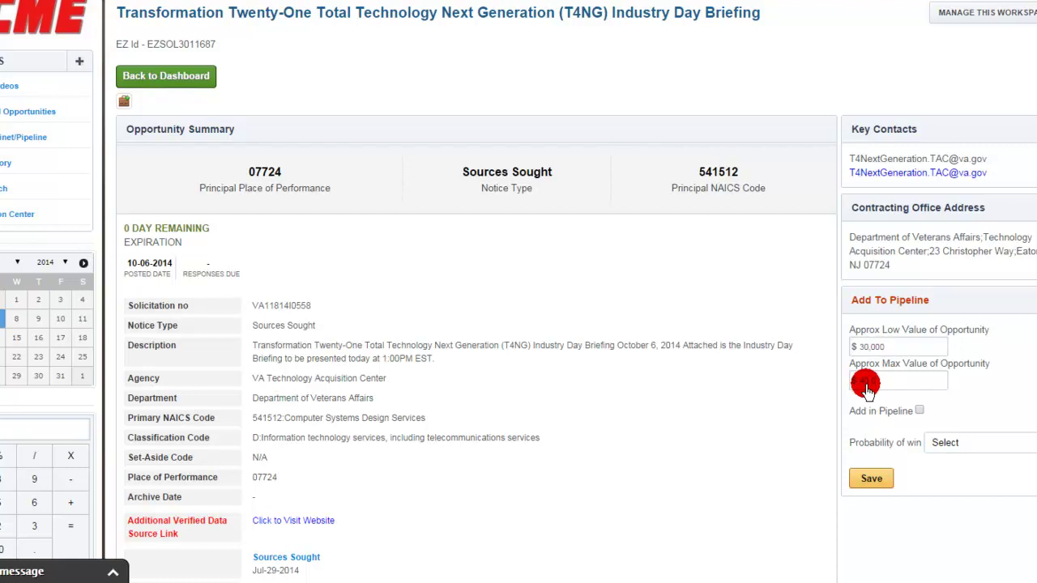
pyautogui.click(918, 411)
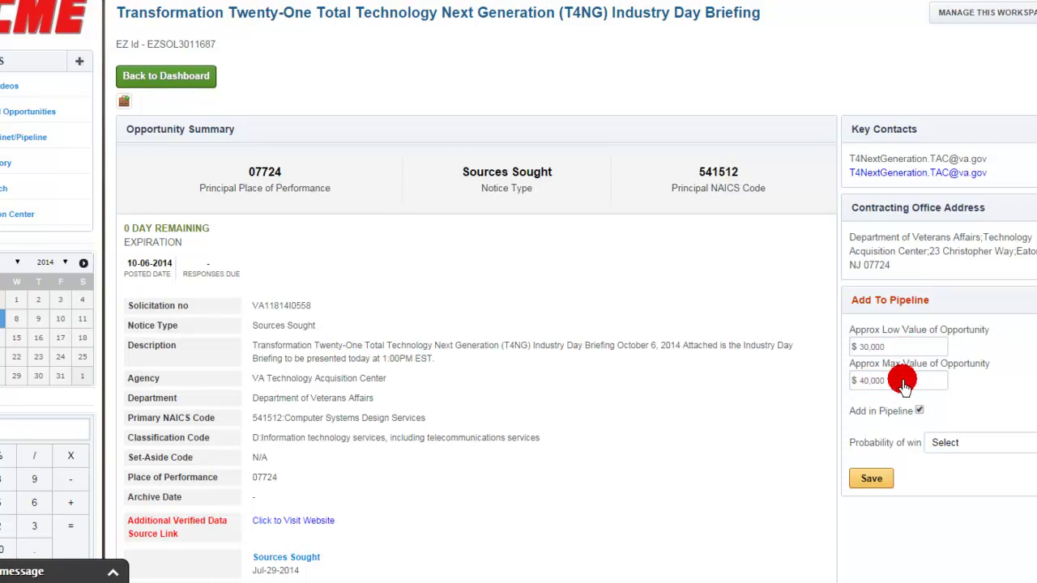
pyautogui.click(959, 443)
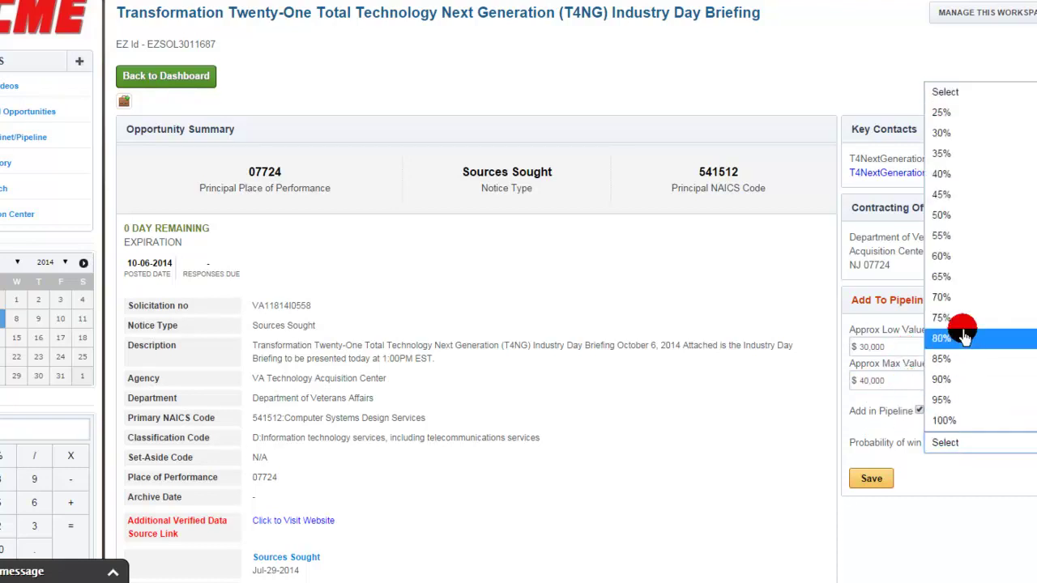
pyautogui.click(960, 321)
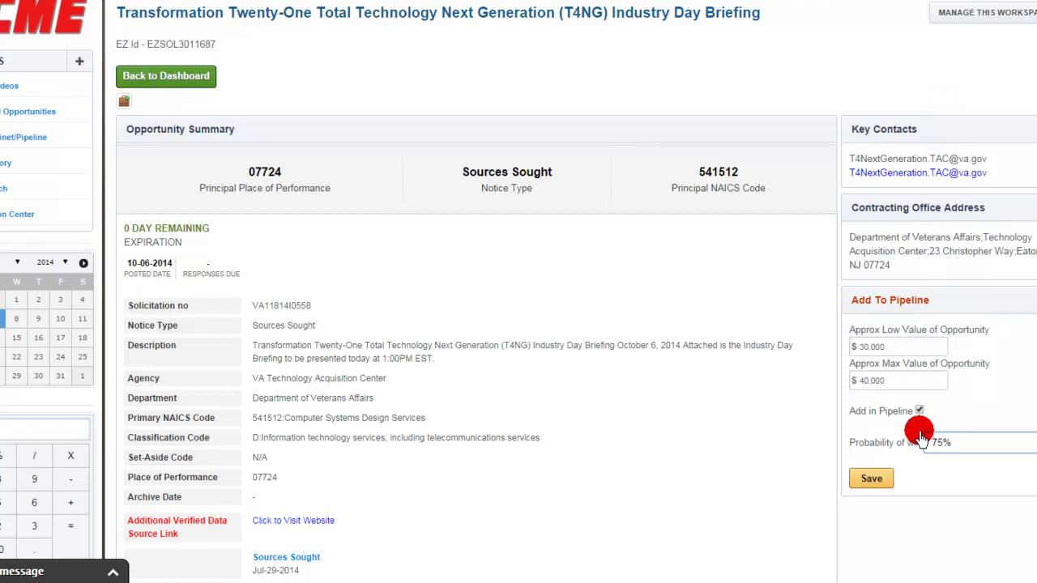
pyautogui.click(870, 480)
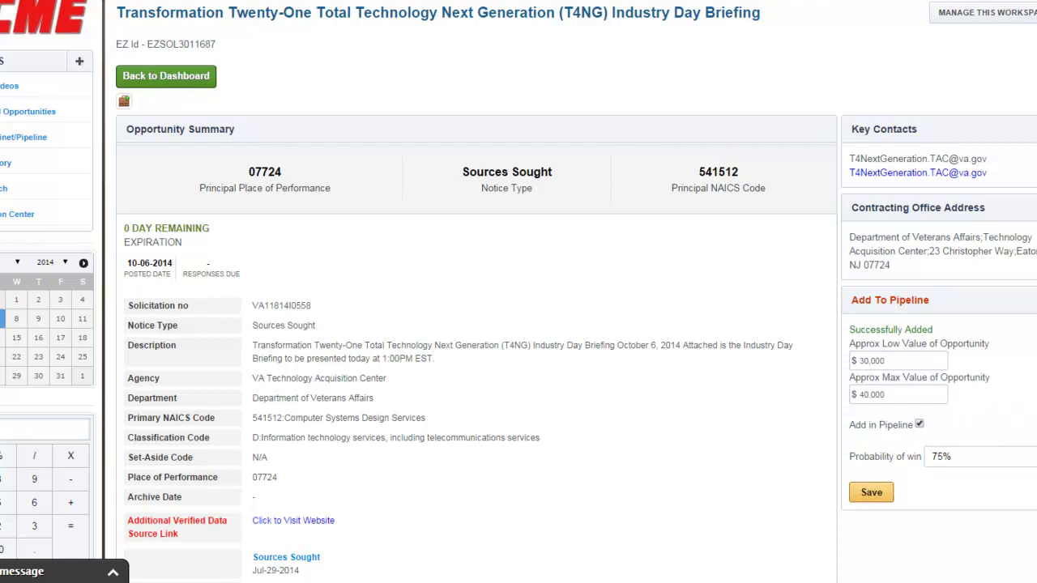
# Add the comment "test #123" in the solicitation's Comments section and save it
pyautogui.scroll(-5, 519, 291)
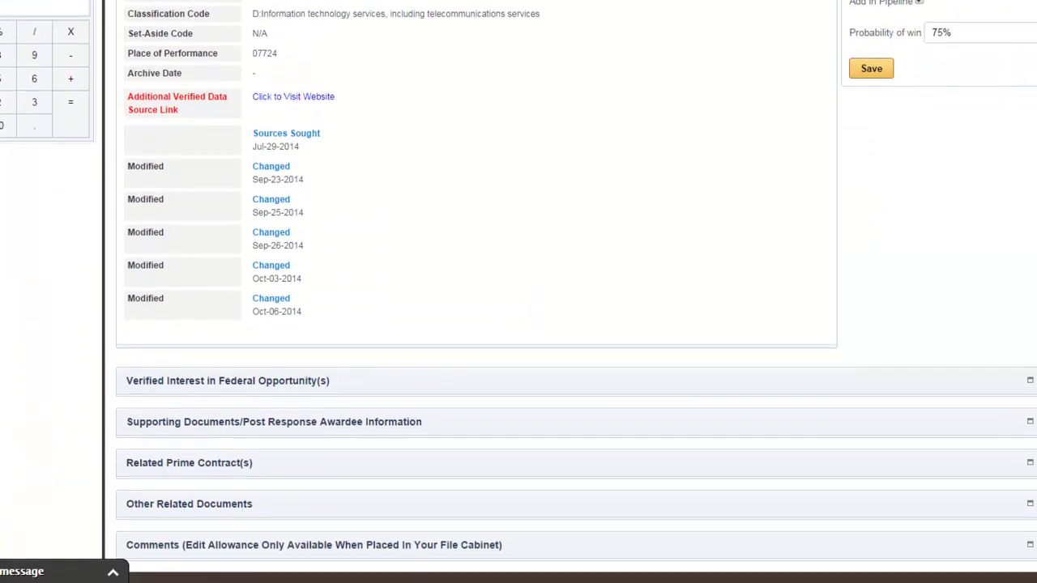
pyautogui.scroll(-1, 519, 292)
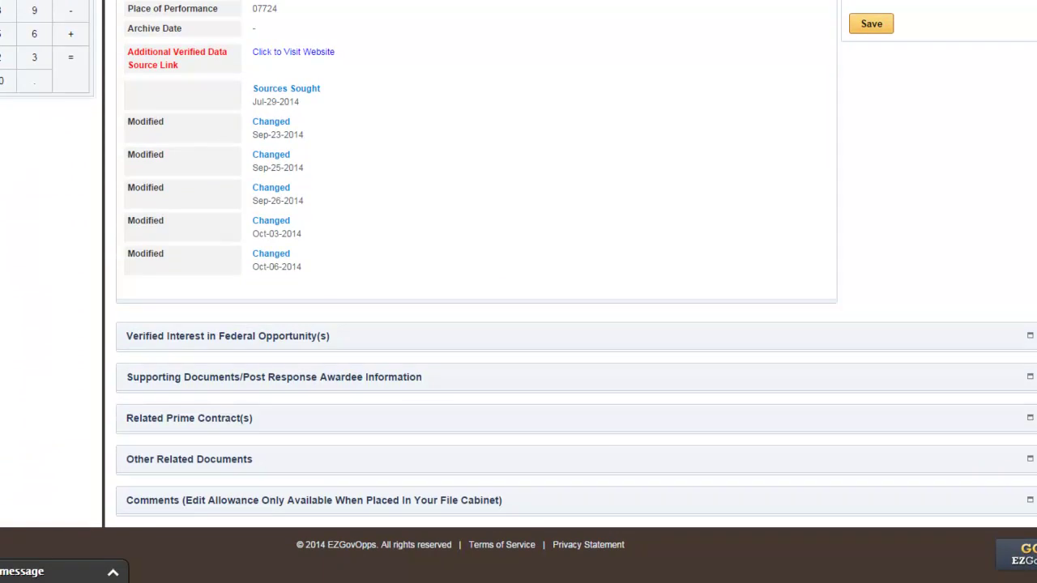
pyautogui.click(1030, 498)
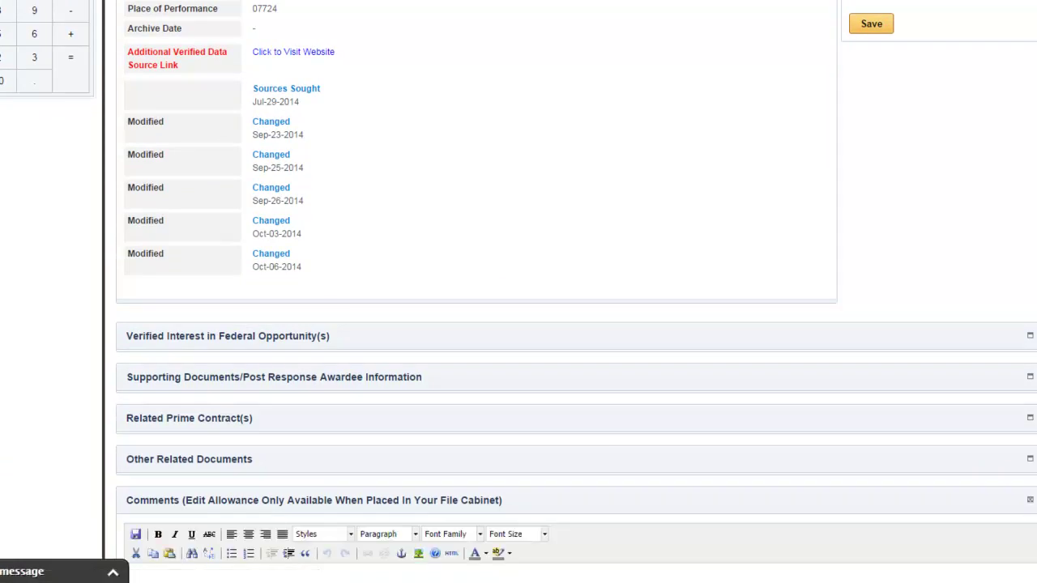
pyautogui.scroll(-1, 1030, 499)
pyautogui.scroll(-1, 518, 292)
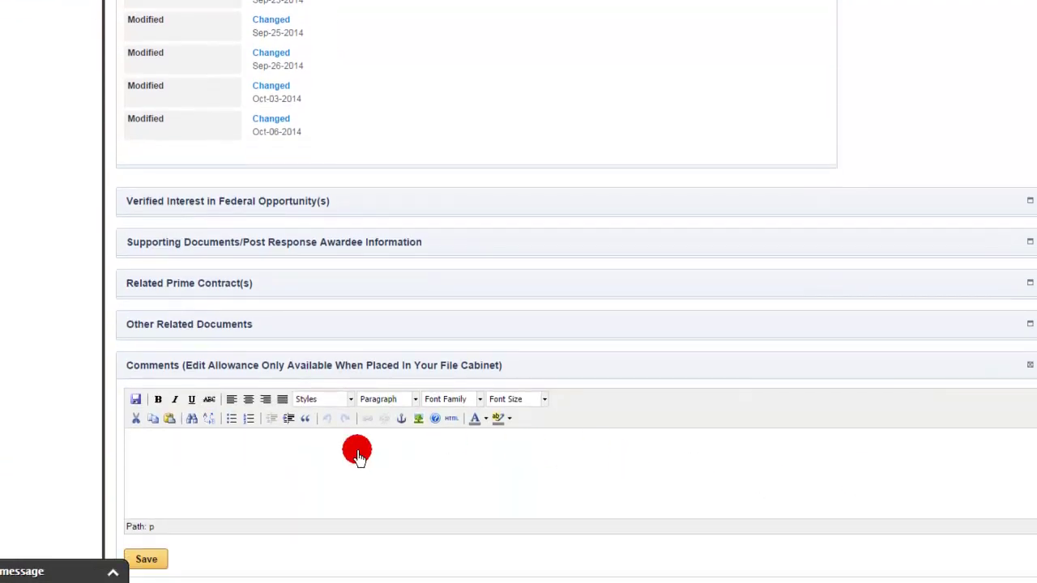
pyautogui.click(317, 456)
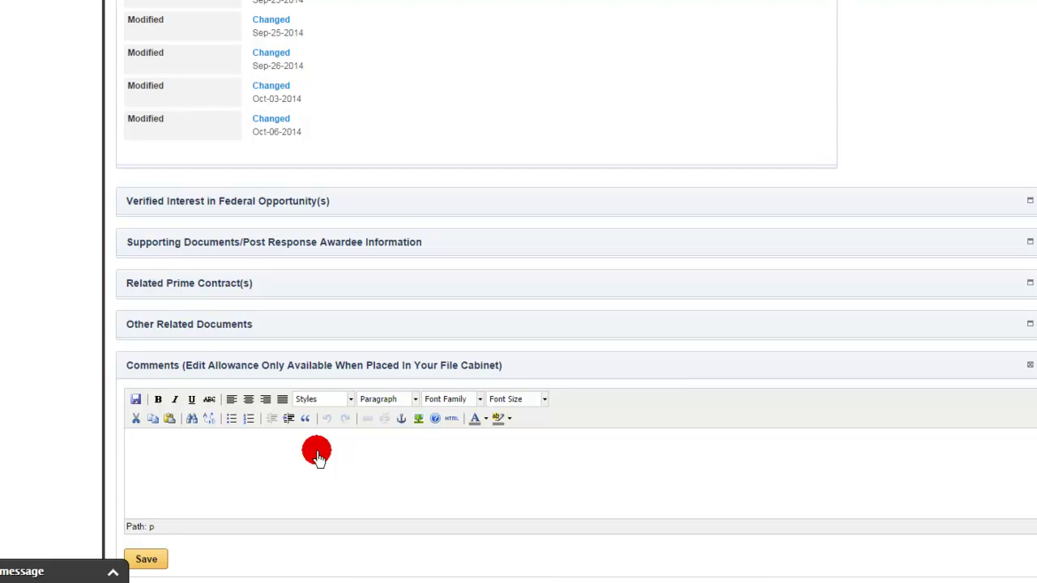
pyautogui.write('test #123')
pyautogui.click(148, 559)
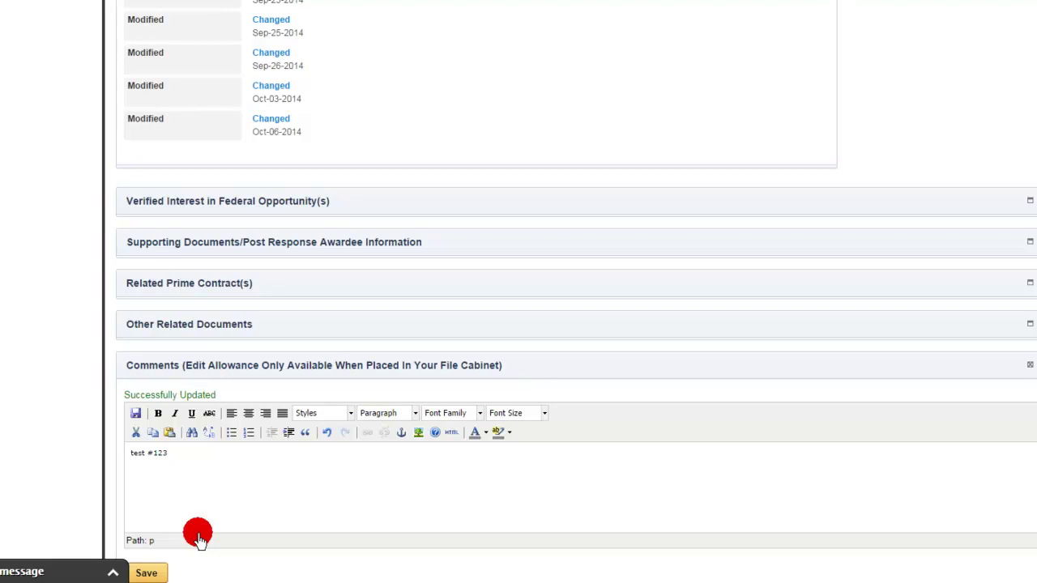
# Leave the solicitation summary and open the File Cabinet/Pipeline page
pyautogui.scroll(2, 519, 324)
pyautogui.scroll(10, 518, 324)
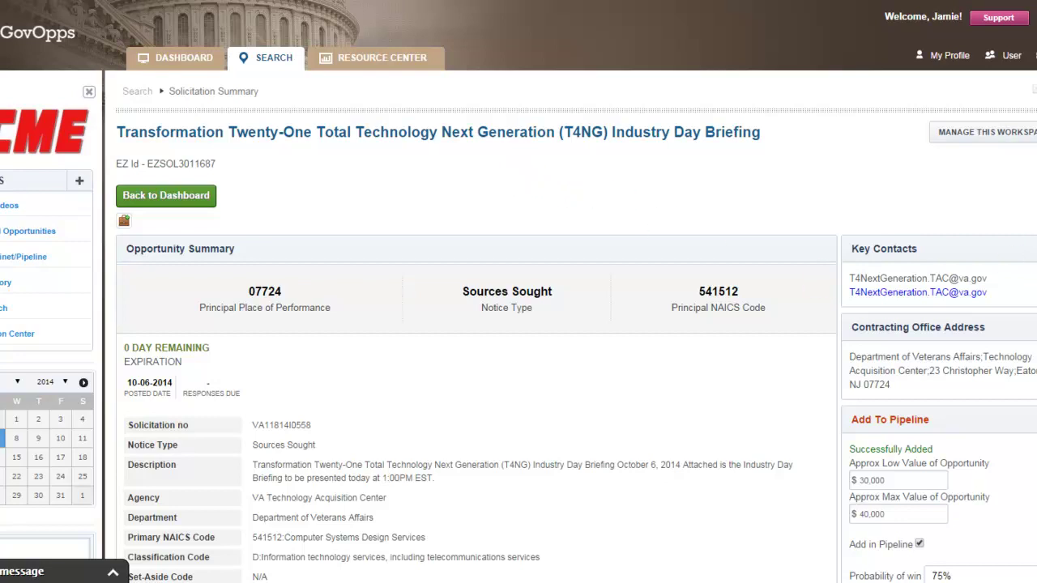
pyautogui.scroll(-3, 1021, 275)
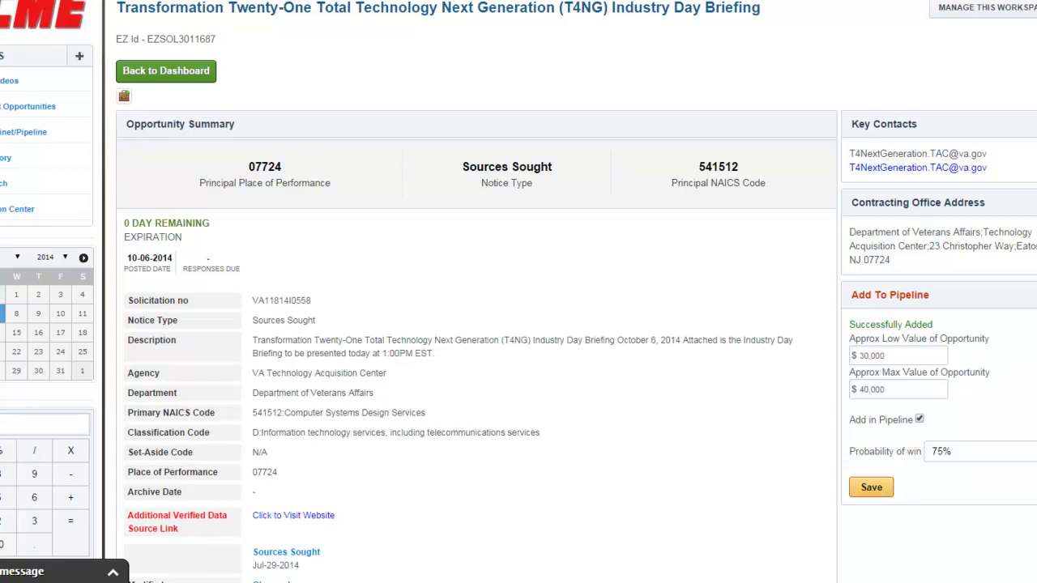
pyautogui.scroll(3, 956, 215)
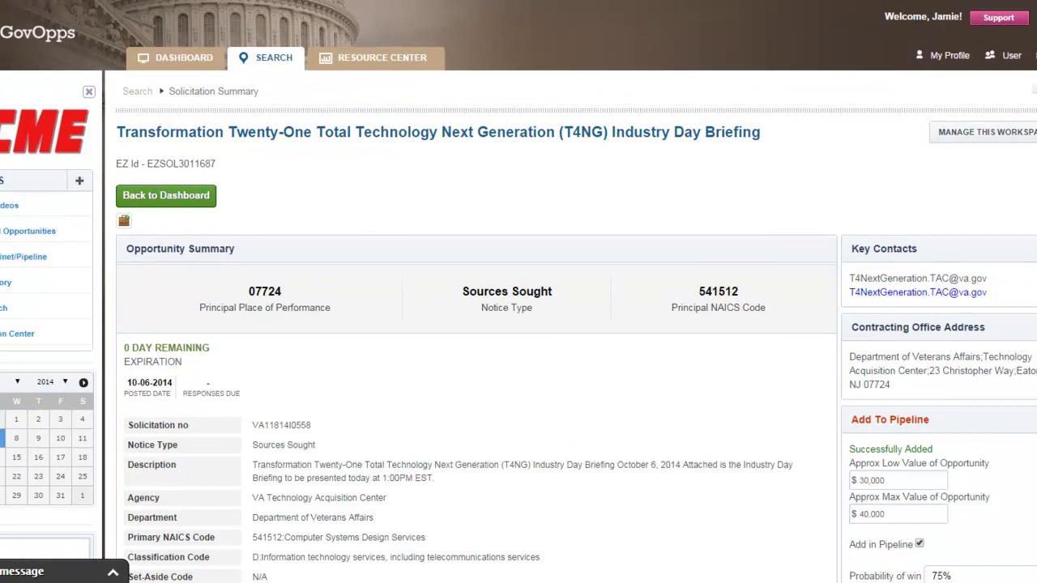
pyautogui.click(25, 259)
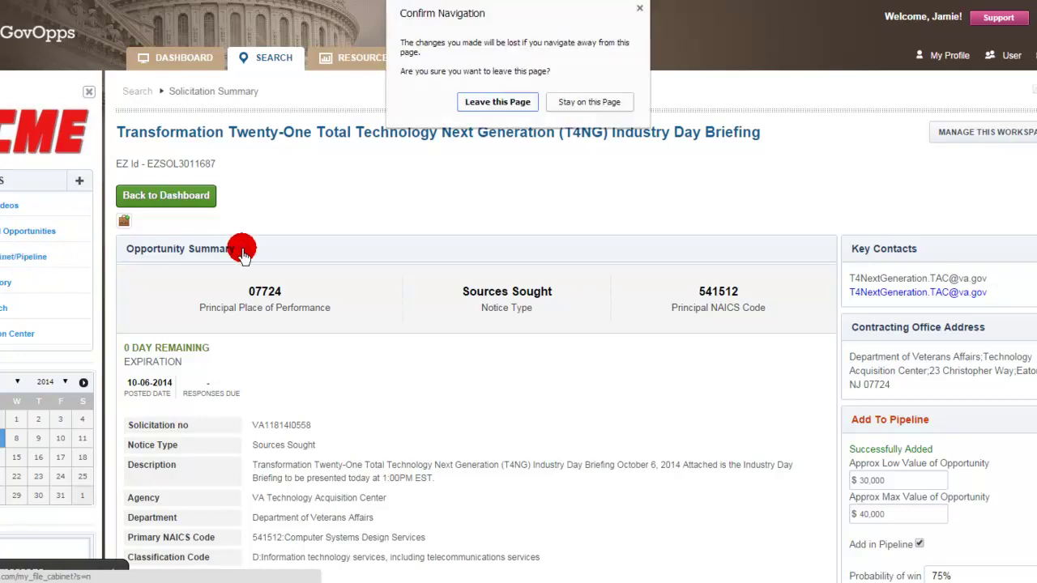
pyautogui.click(487, 102)
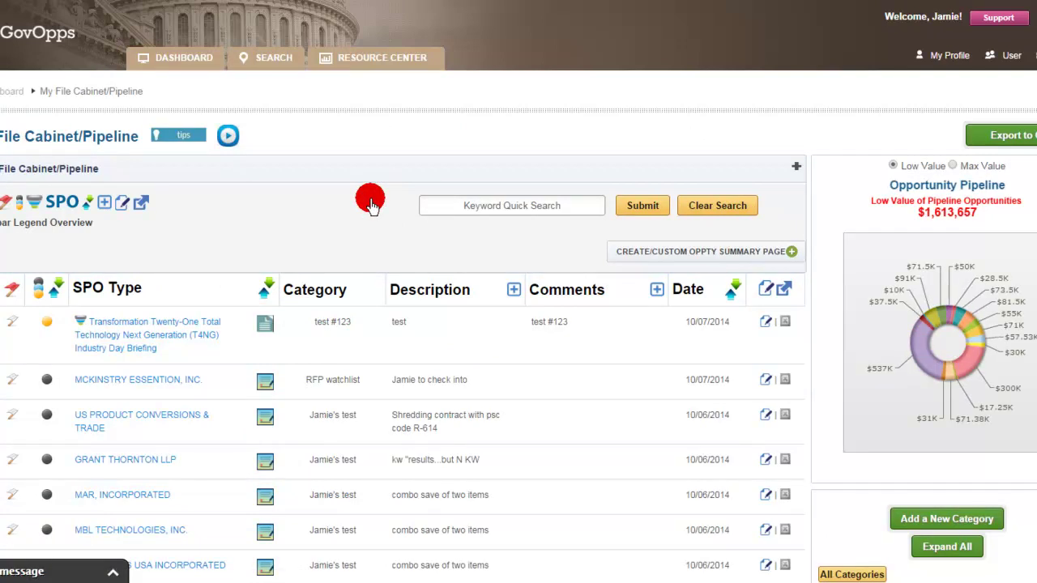
# Filter the file cabinet items by SPO type to list only contracts
pyautogui.click(91, 203)
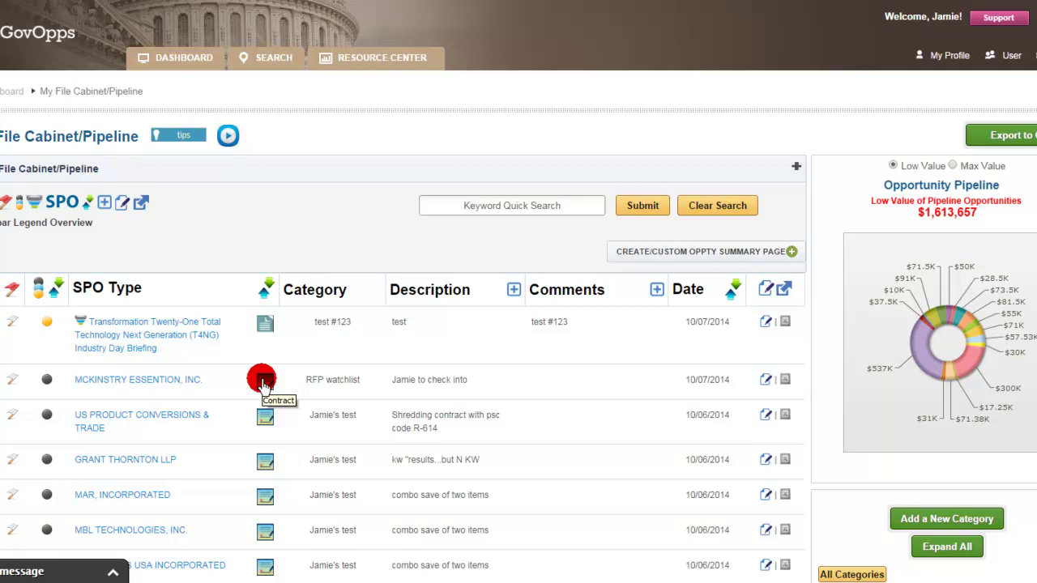
pyautogui.click(263, 293)
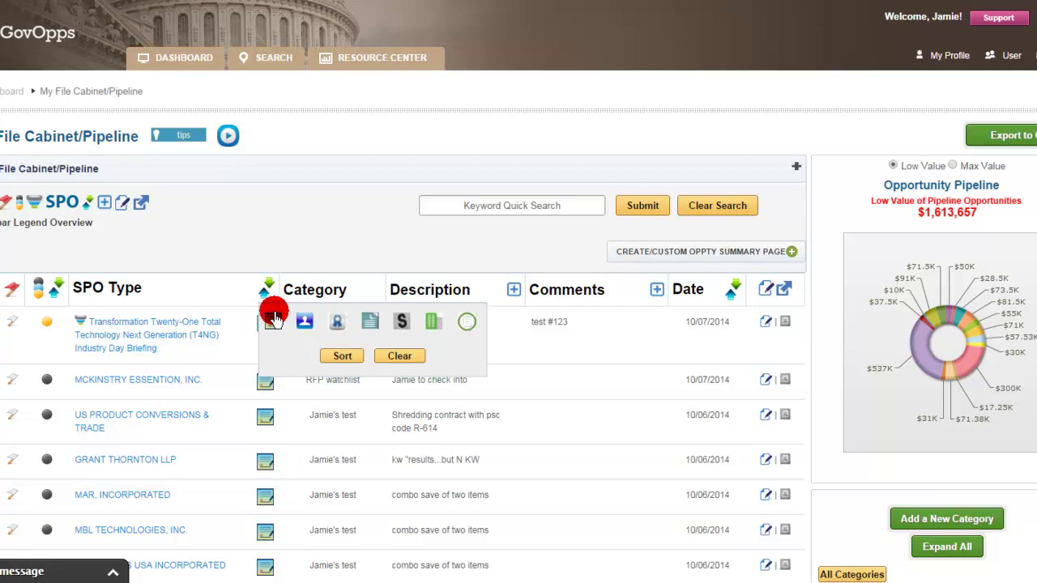
pyautogui.click(278, 322)
pyautogui.click(334, 364)
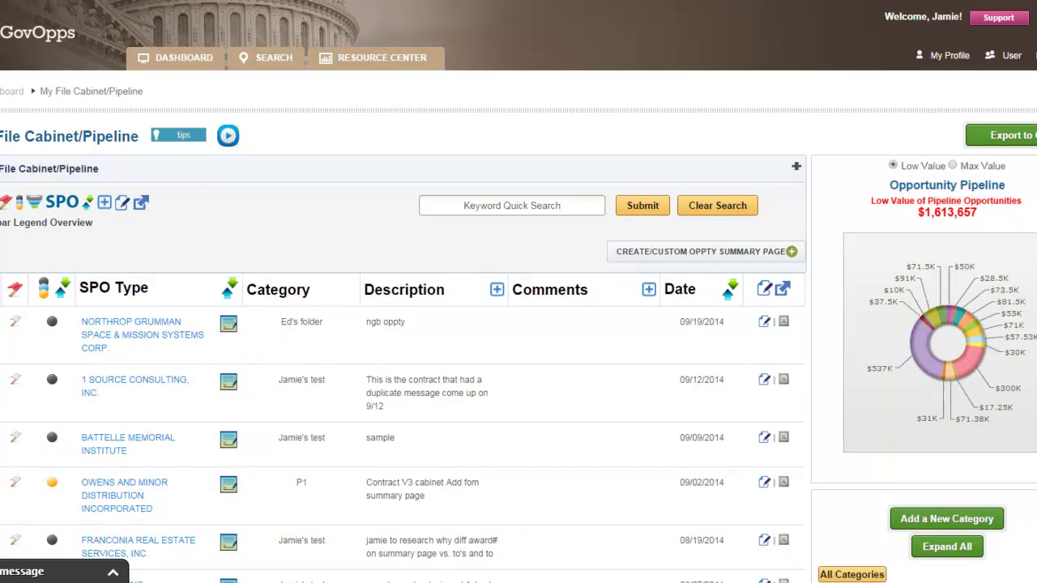
# Clear the contracts-only SPO type filter to list all file cabinet items
pyautogui.scroll(-7, 519, 292)
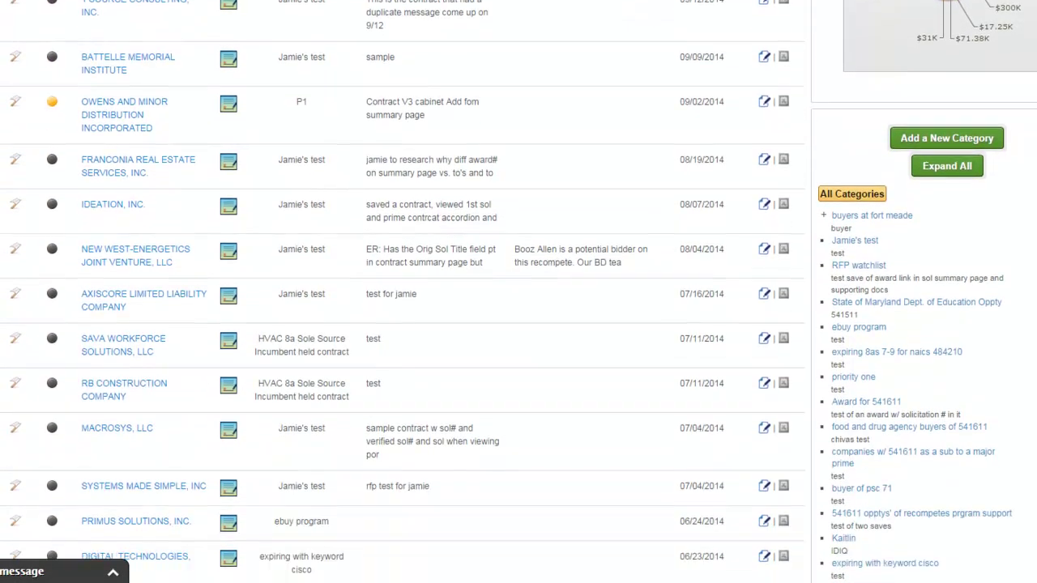
pyautogui.scroll(-2, 519, 291)
pyautogui.scroll(4, 518, 292)
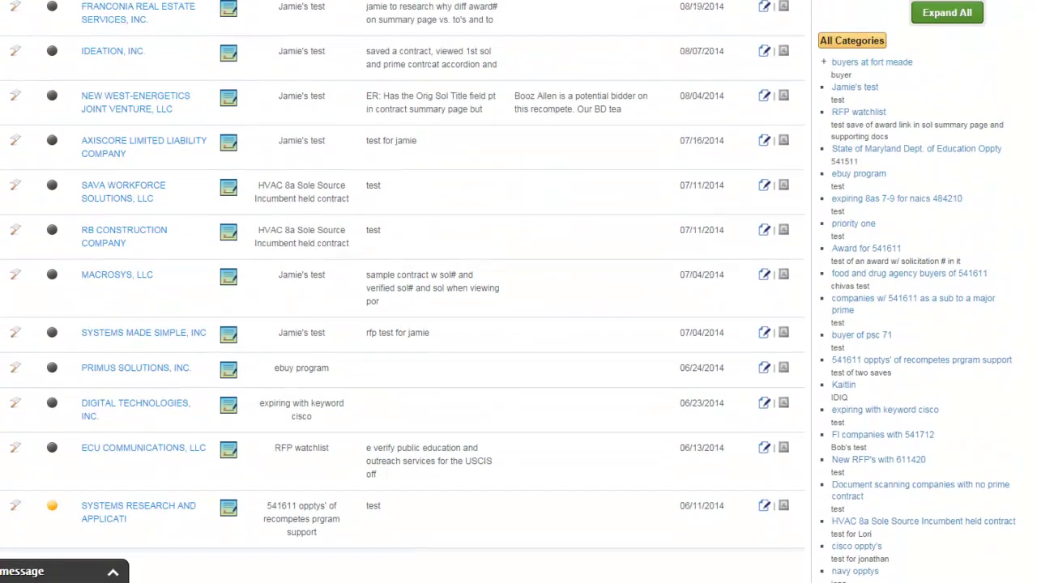
pyautogui.scroll(5, 519, 291)
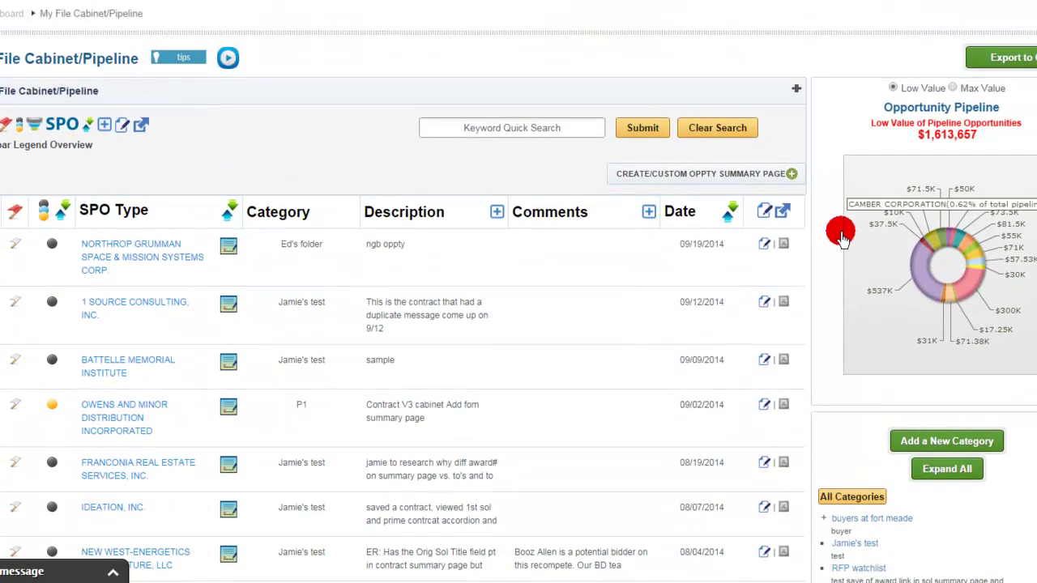
pyautogui.click(230, 212)
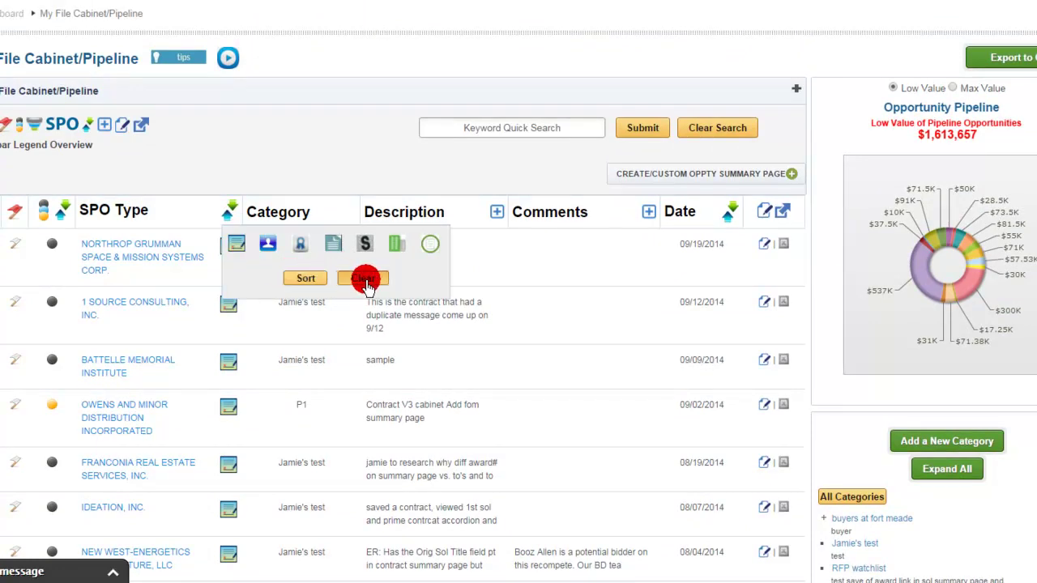
pyautogui.click(304, 278)
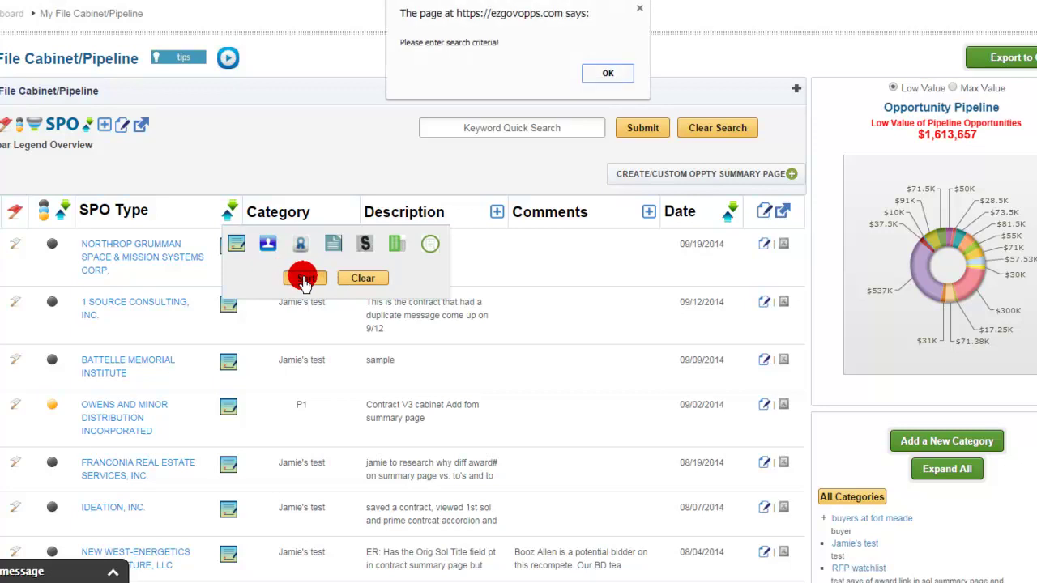
pyautogui.click(600, 78)
pyautogui.click(705, 128)
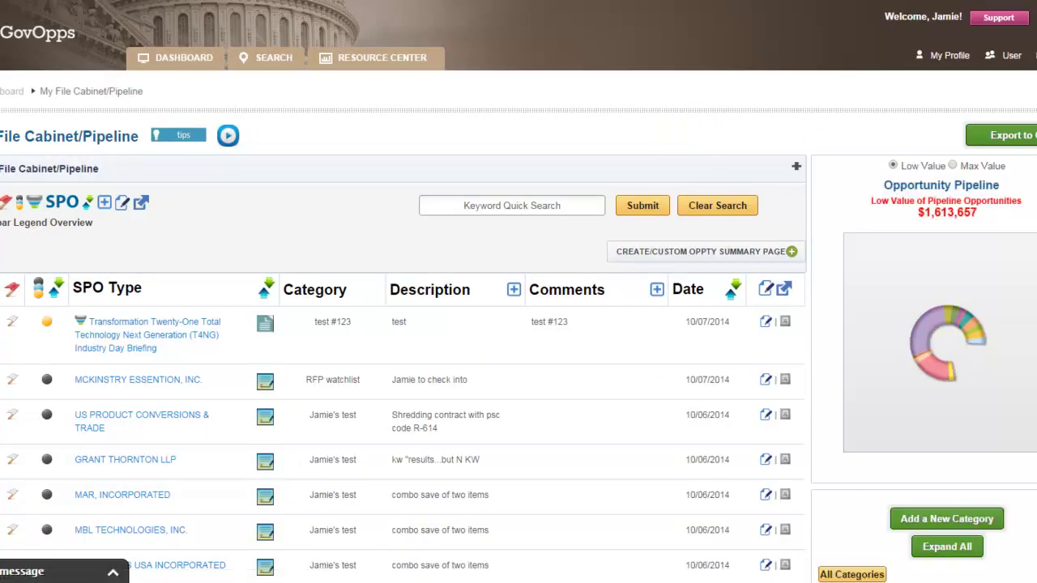
# Review the full file cabinet list and examine the $30K opportunity's slice in the pipeline chart
pyautogui.scroll(-13, 405, 324)
pyautogui.scroll(-4, 405, 324)
pyautogui.scroll(6, 405, 324)
pyautogui.scroll(8, 404, 243)
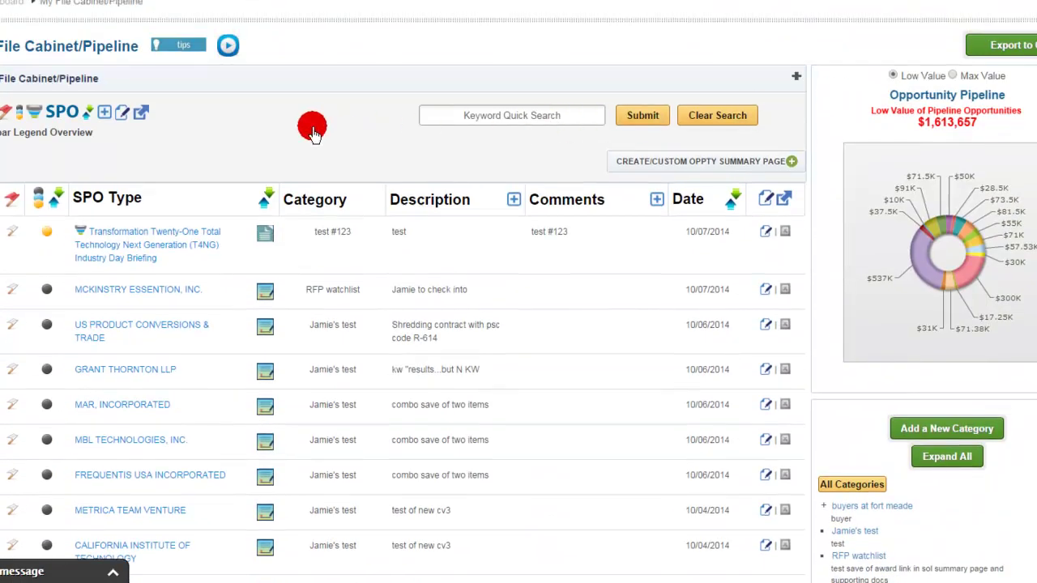
pyautogui.click(55, 207)
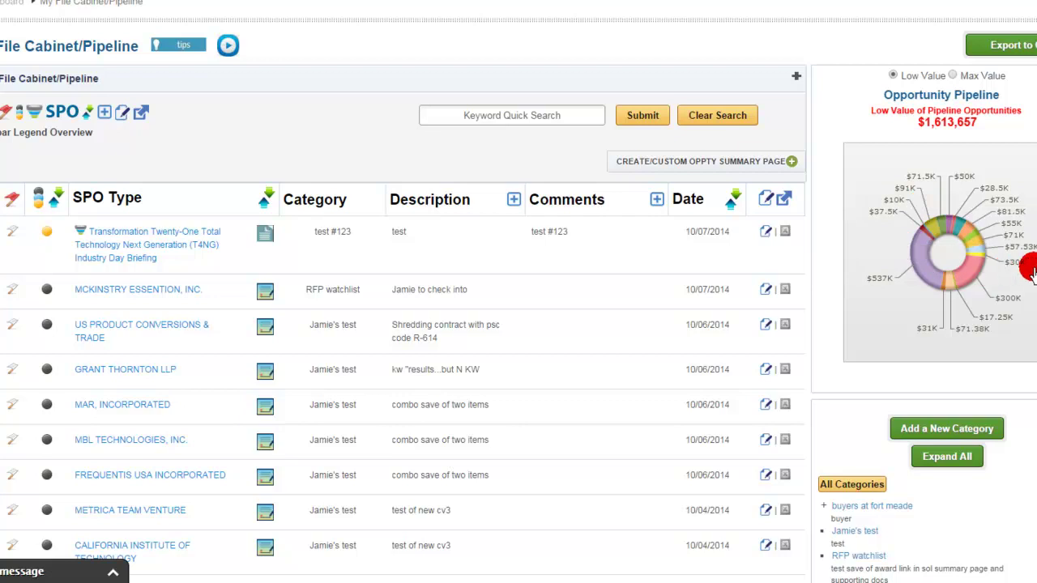
pyautogui.moveTo(1022, 272)
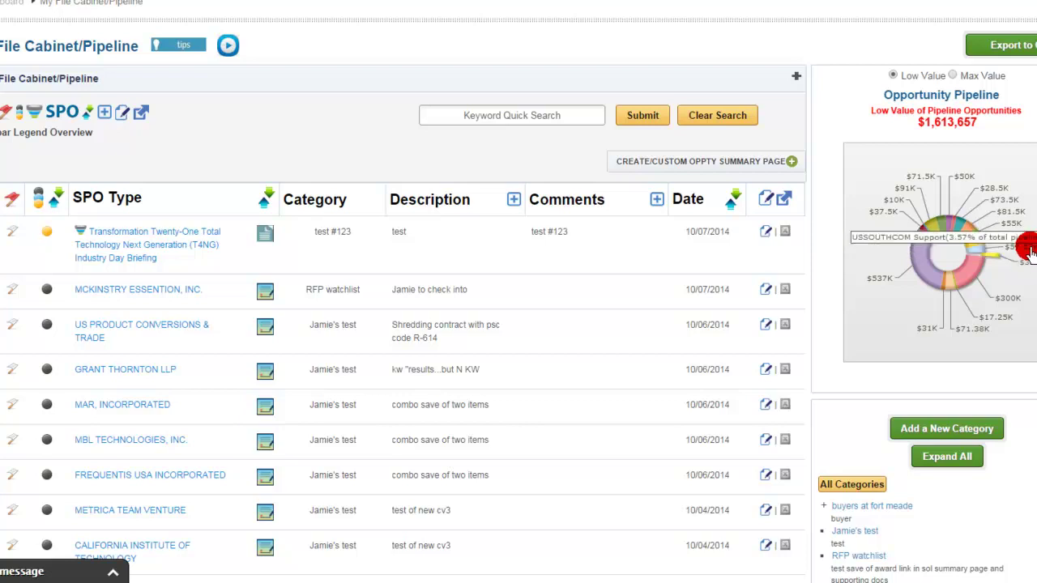
pyautogui.click(1003, 243)
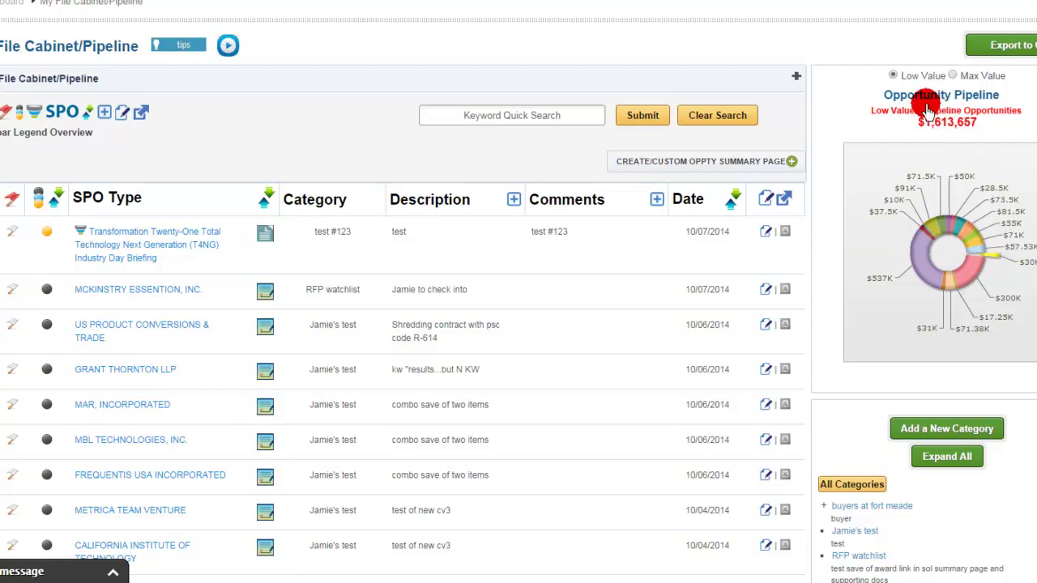
# Switch the Opportunity Pipeline chart to max value and open its enlarged view
pyautogui.click(895, 81)
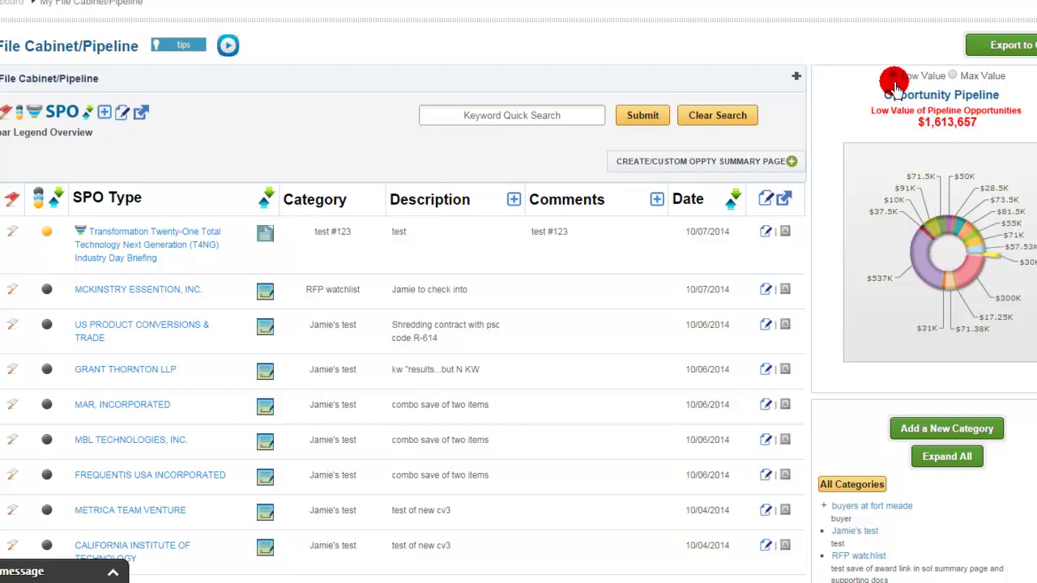
pyautogui.click(952, 75)
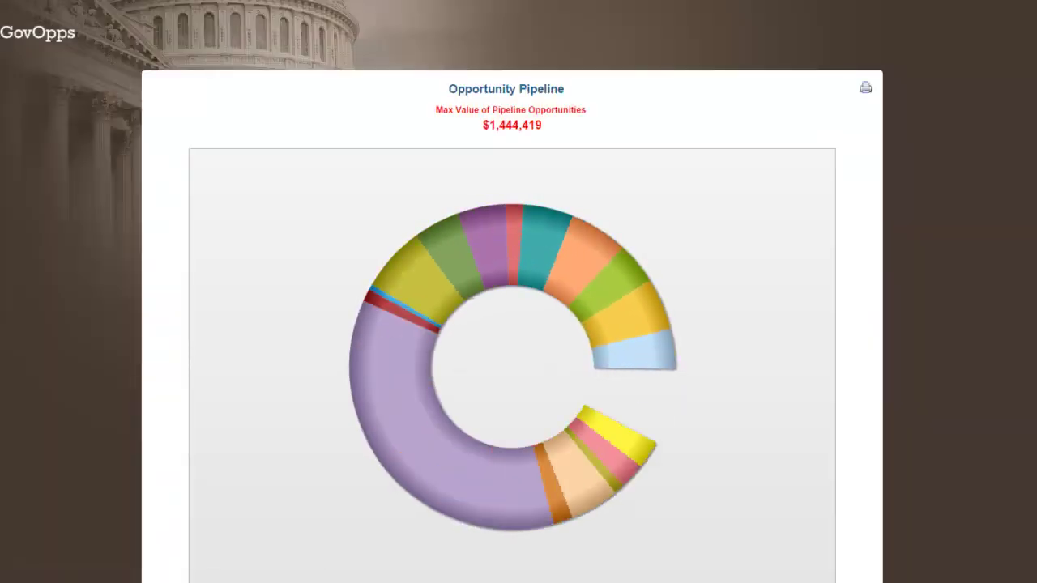
pyautogui.scroll(-1, 512, 324)
# Examine individual slices of the enlarged pipeline chart and the listed opportunities with their high values and pipeline percentages
pyautogui.click(640, 260)
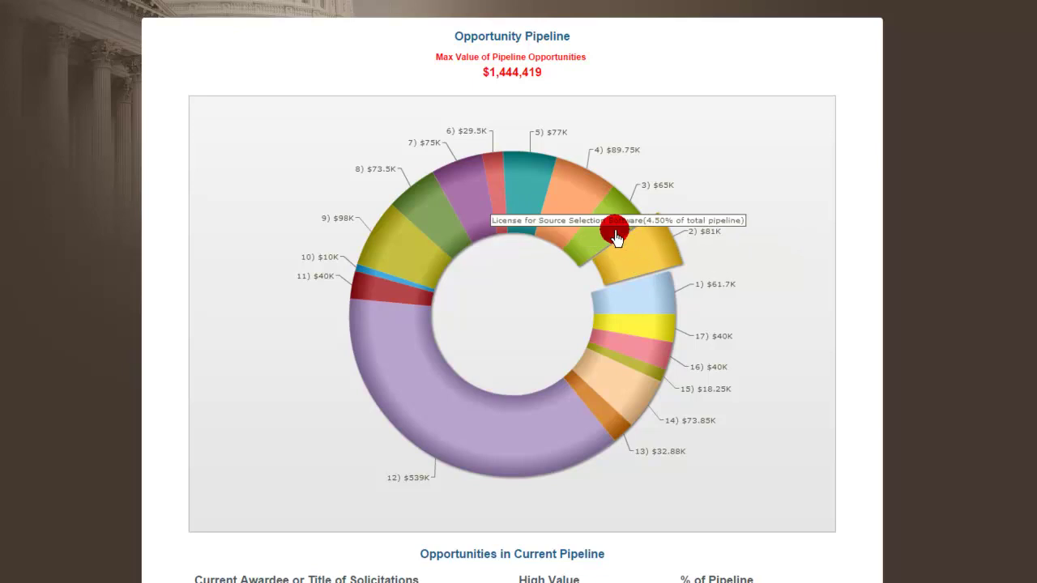
pyautogui.click(628, 198)
pyautogui.click(581, 186)
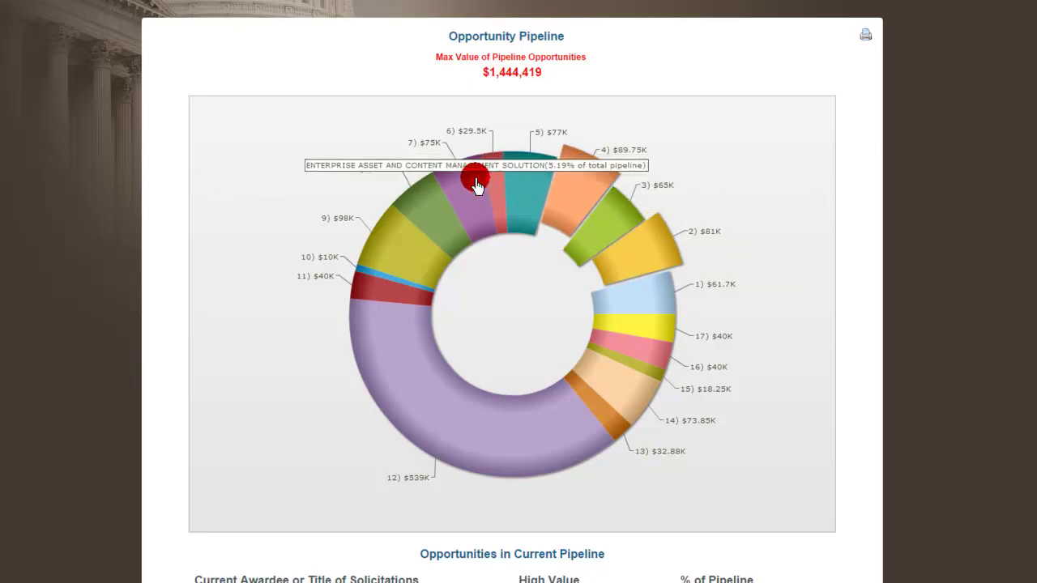
pyautogui.click(478, 178)
pyautogui.click(496, 186)
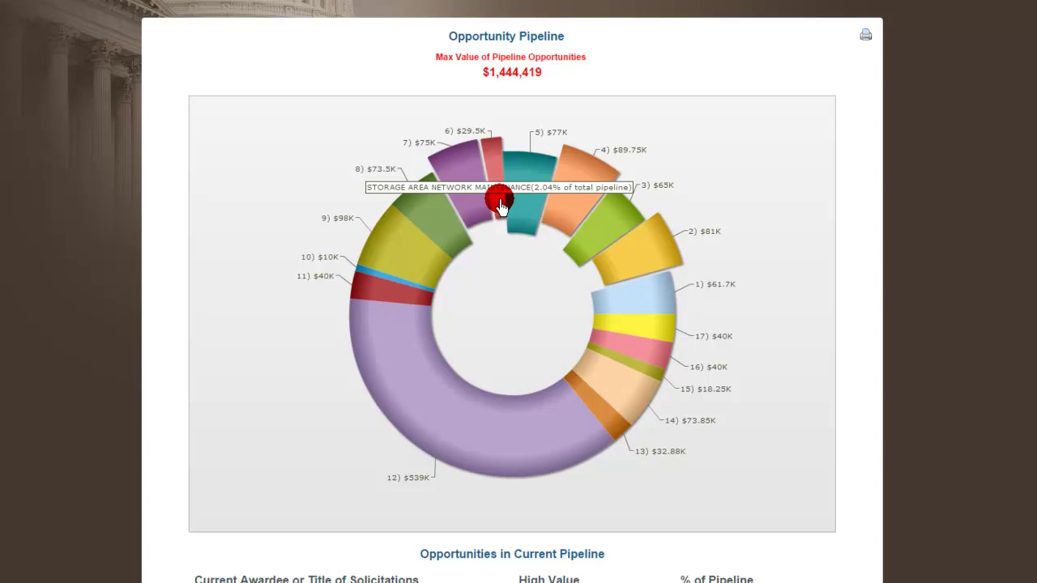
pyautogui.scroll(-4, 518, 324)
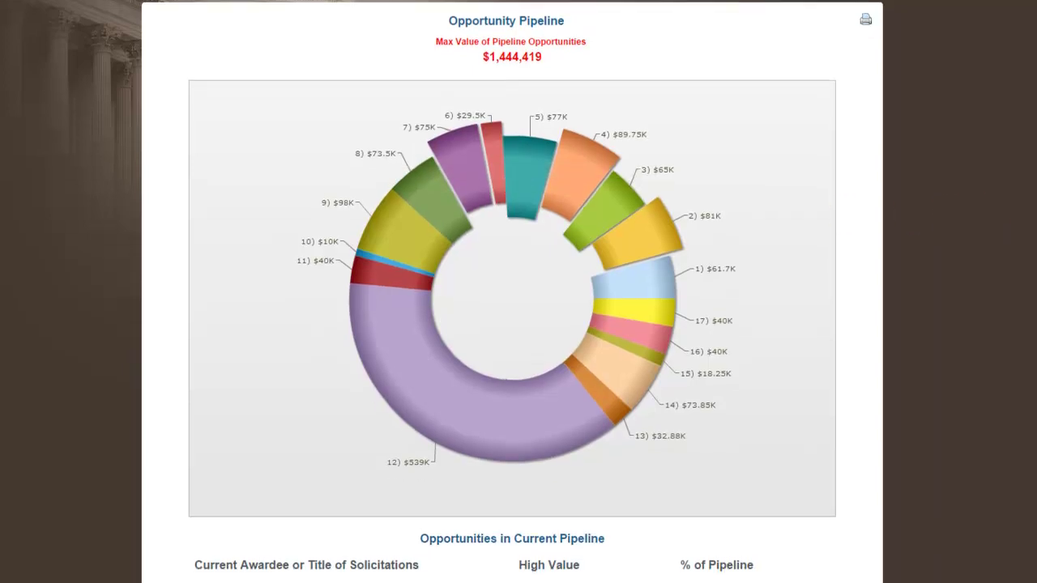
pyautogui.scroll(-3, 518, 324)
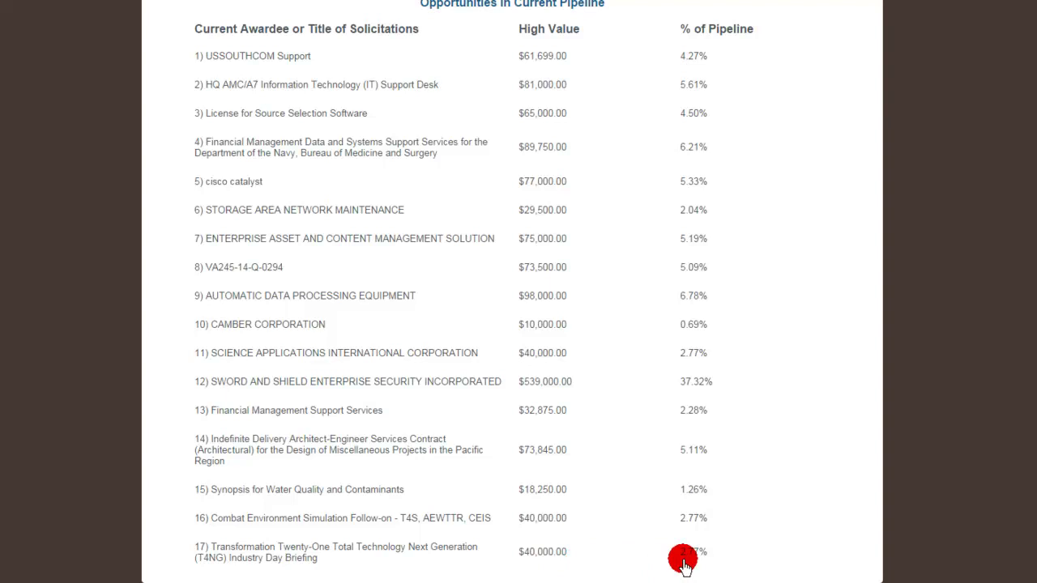
pyautogui.scroll(8, 684, 565)
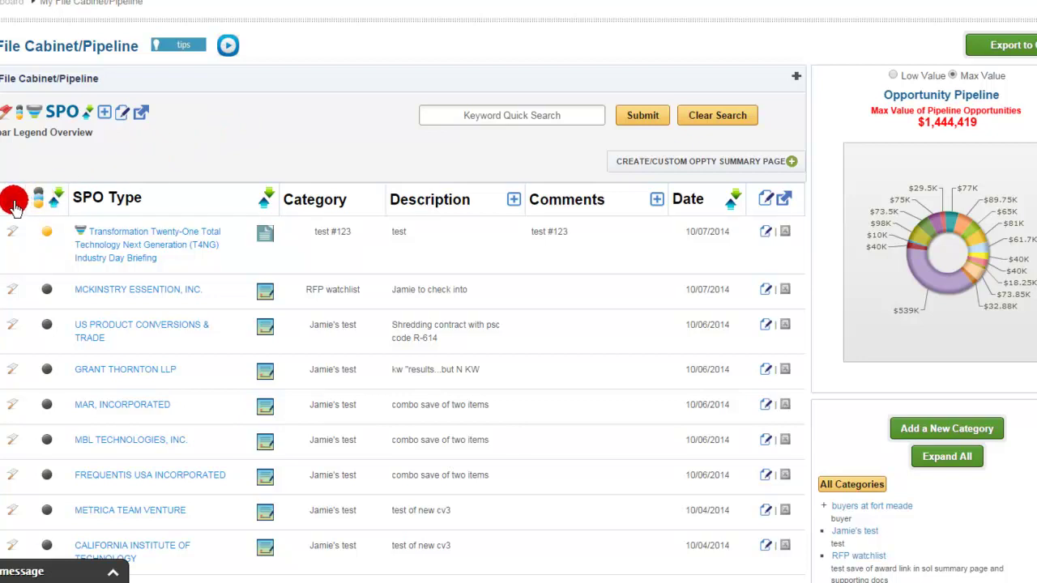
# Change the Transformation Twenty-One (T4NG) item's category to "mikes folder" and update it in the file cabinet
pyautogui.moveTo(10, 118)
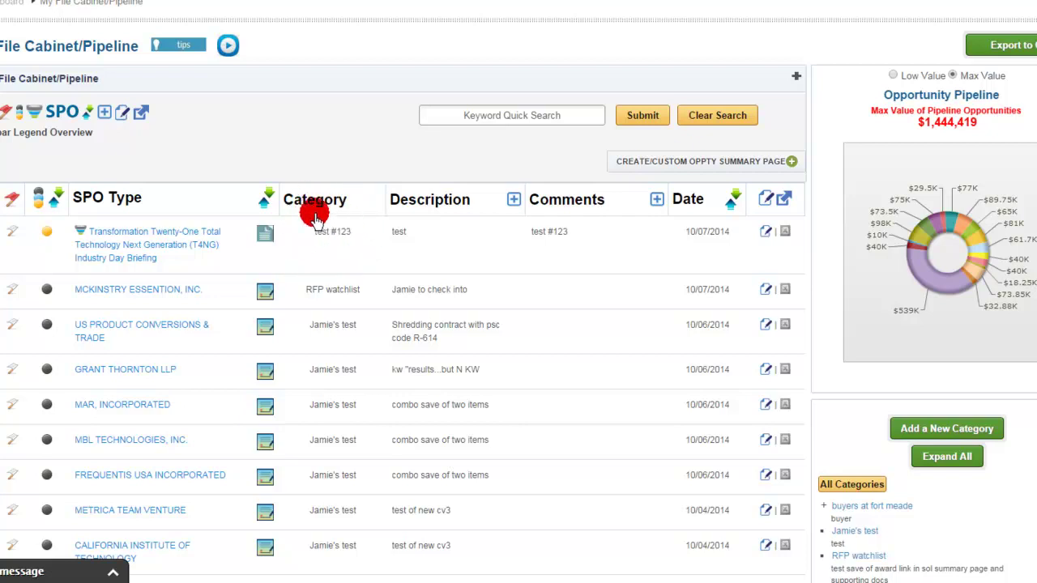
pyautogui.click(765, 237)
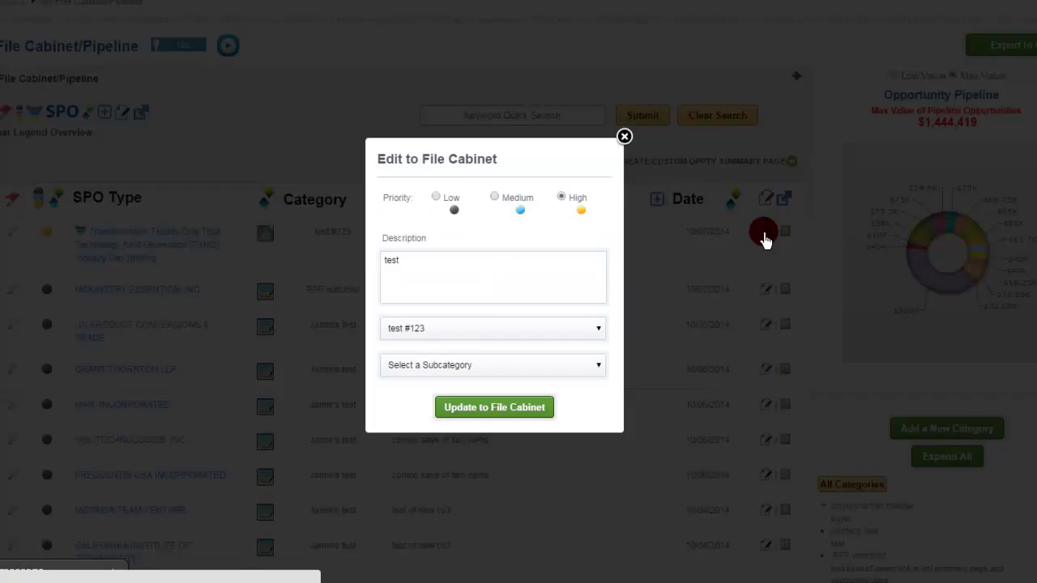
pyautogui.click(598, 331)
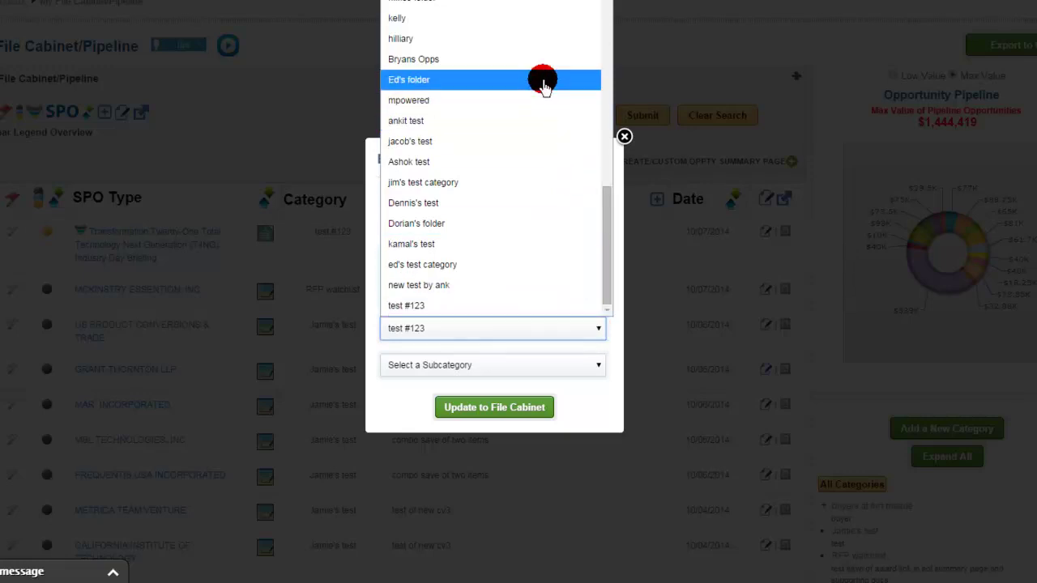
pyautogui.click(413, 3)
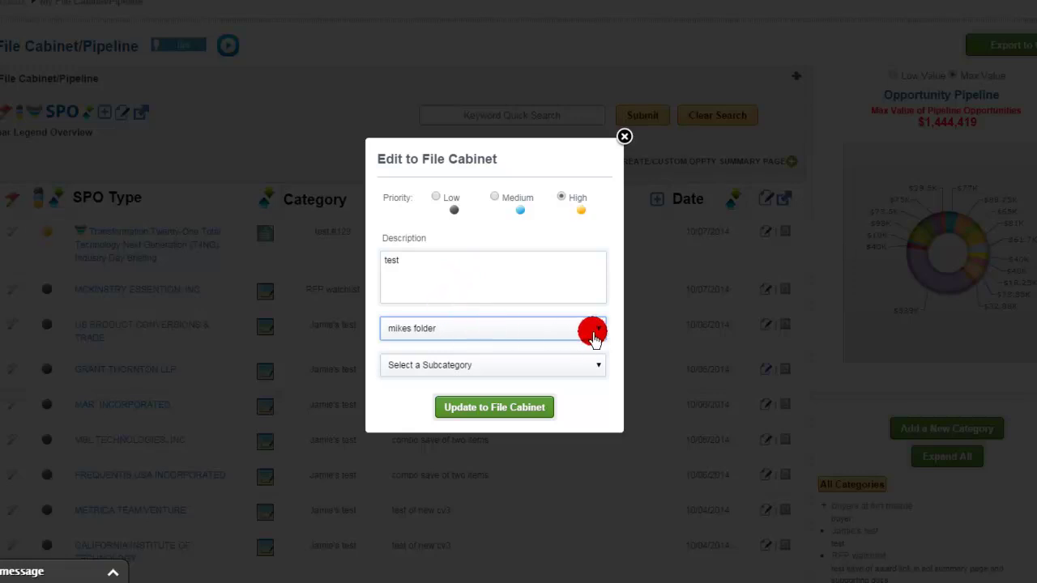
pyautogui.click(502, 409)
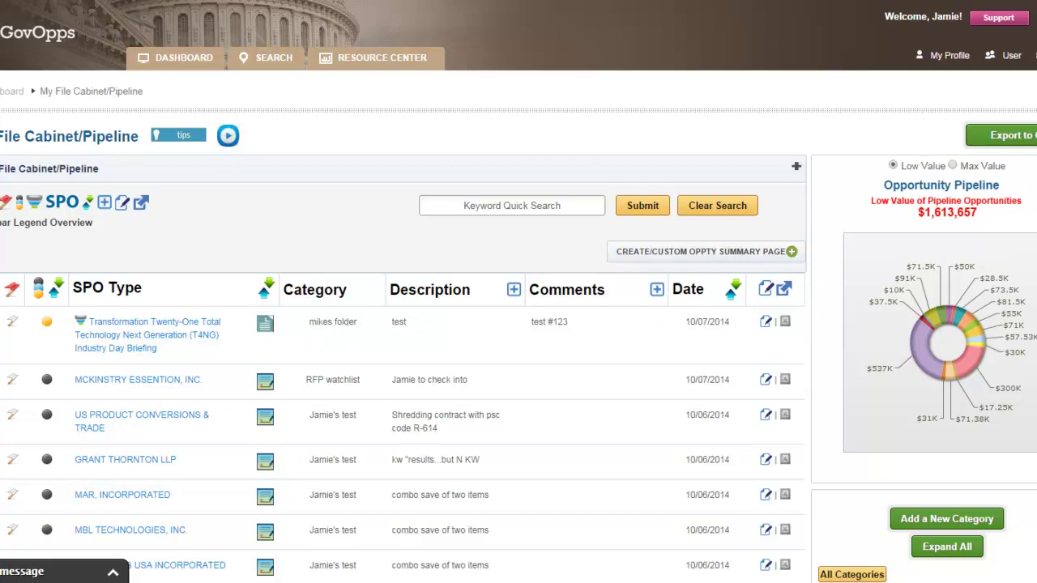
# Turn on category editing, view the new subcategory form for "buyers at fort meade" without adding one, and expand that category
pyautogui.scroll(-6, 518, 324)
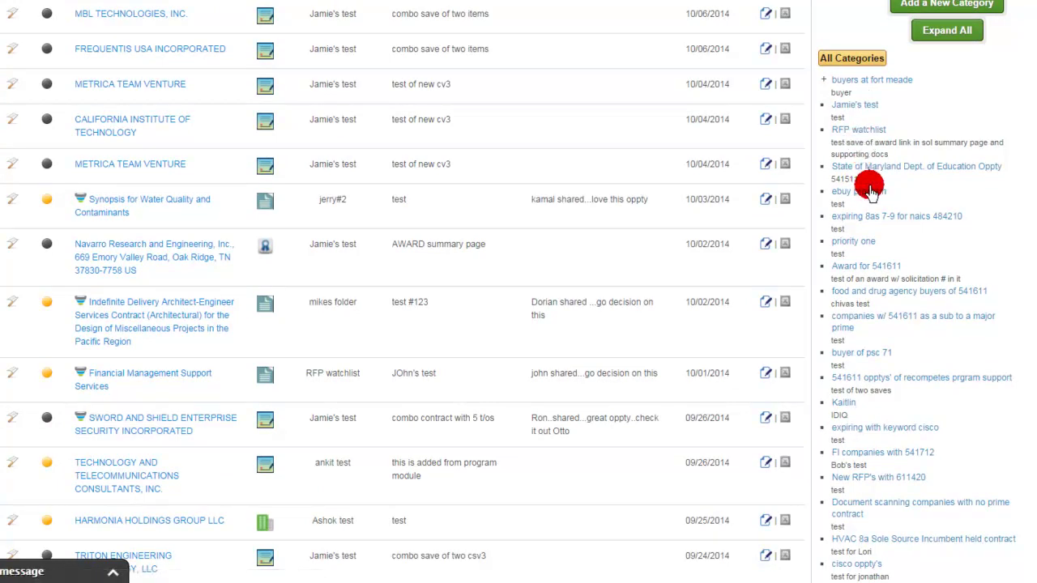
pyautogui.click(1032, 58)
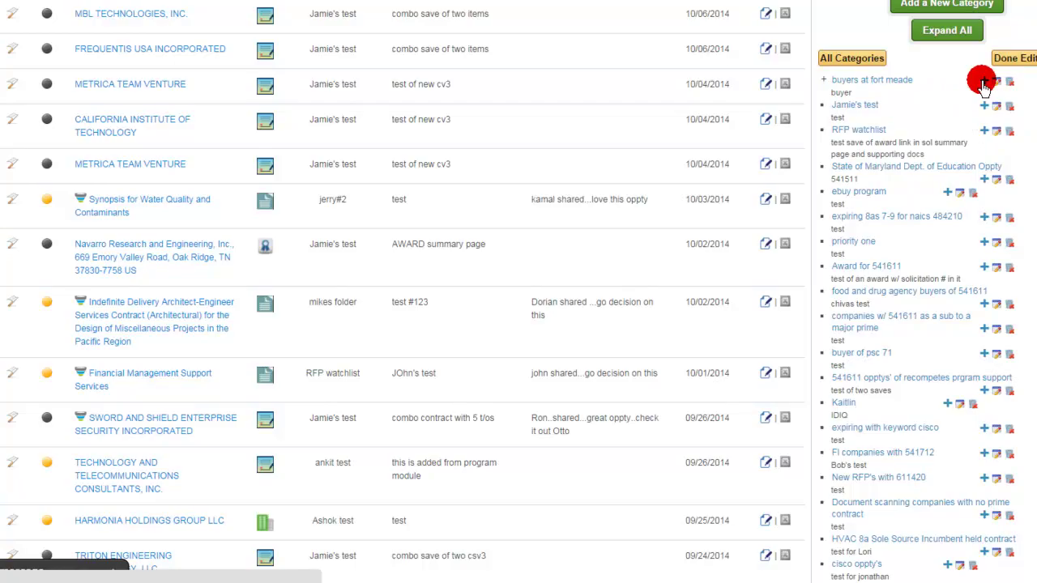
pyautogui.click(984, 84)
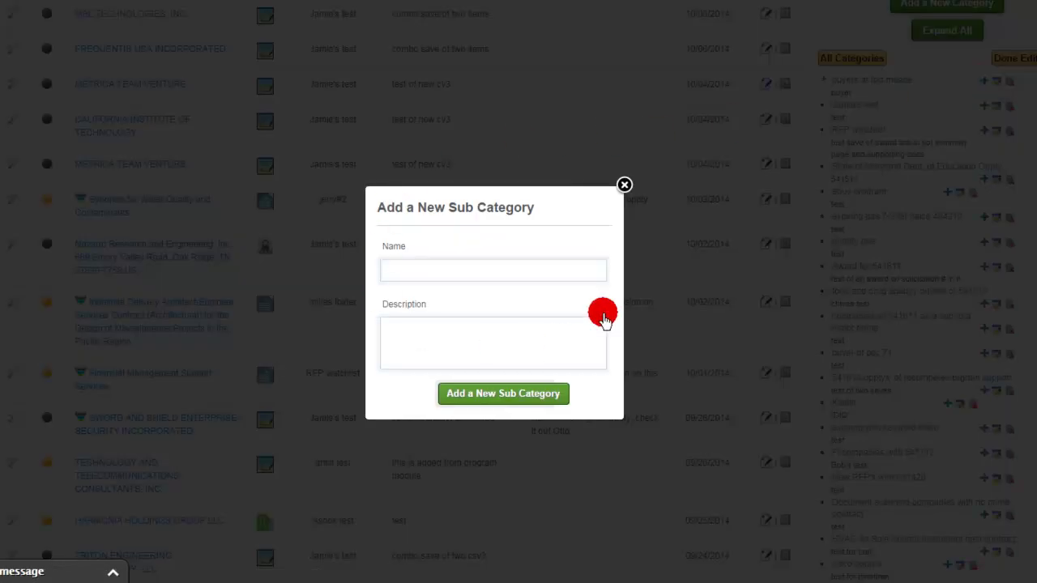
pyautogui.click(624, 185)
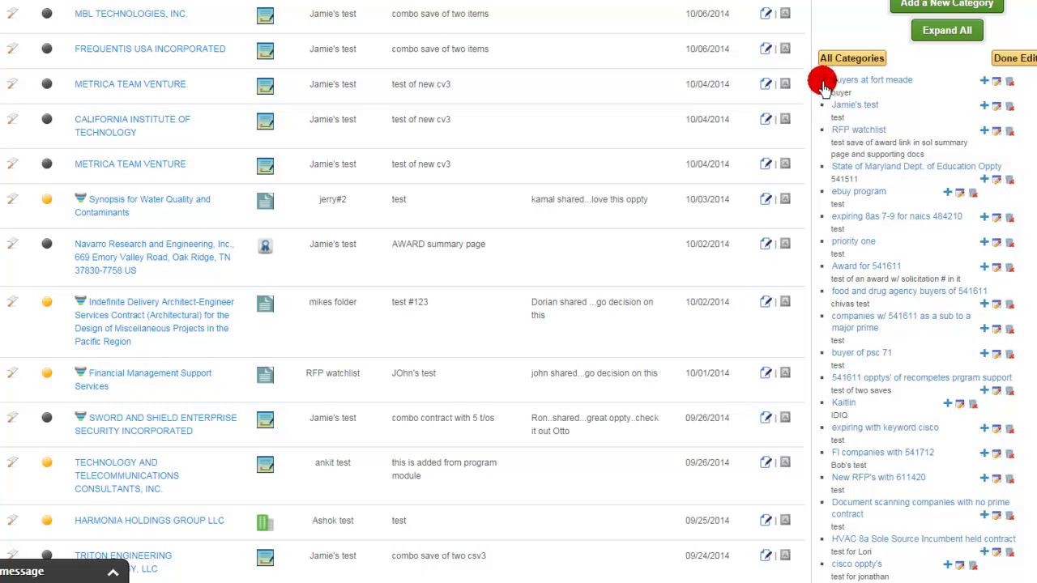
pyautogui.click(823, 81)
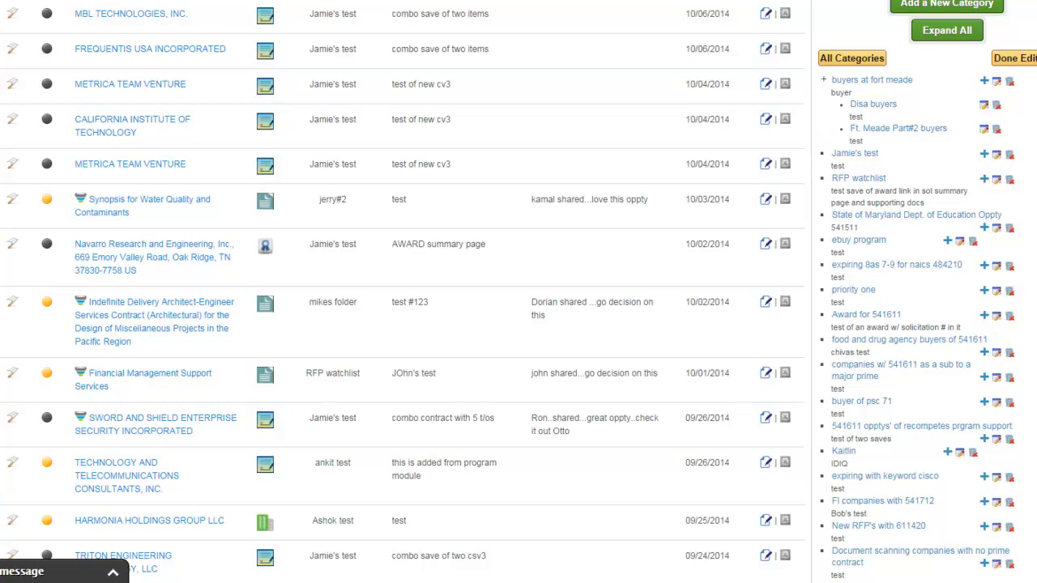
# Open the Shared Team File Cabinet permission to check its setting, and leave without saving
pyautogui.scroll(6, 518, 292)
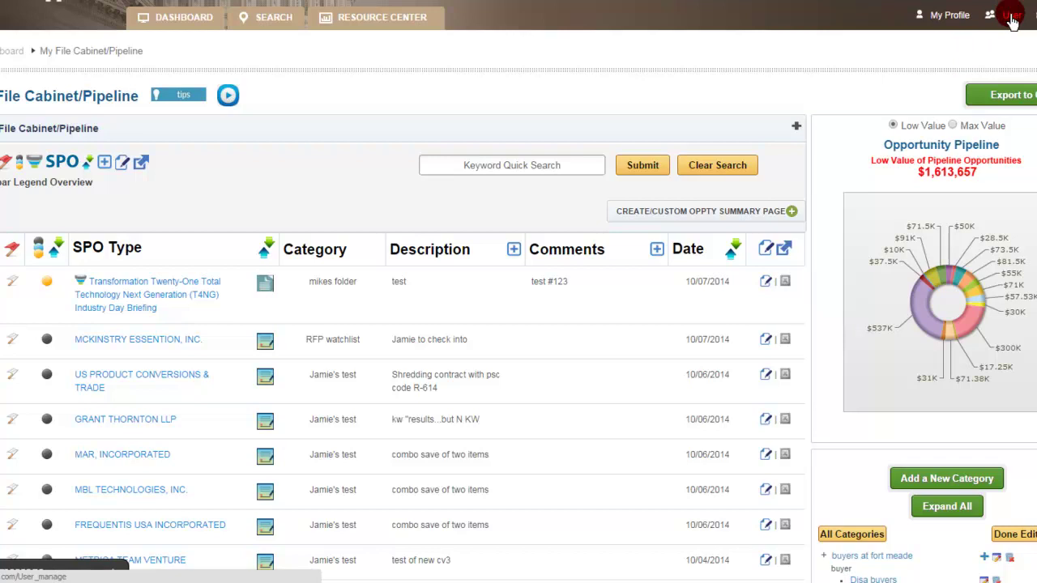
pyautogui.click(796, 130)
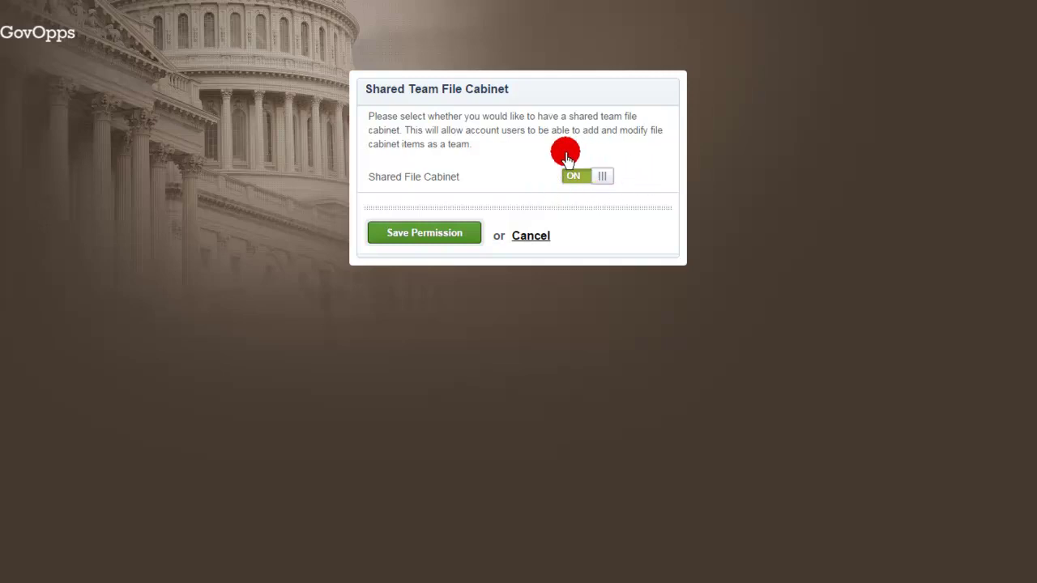
pyautogui.click(529, 235)
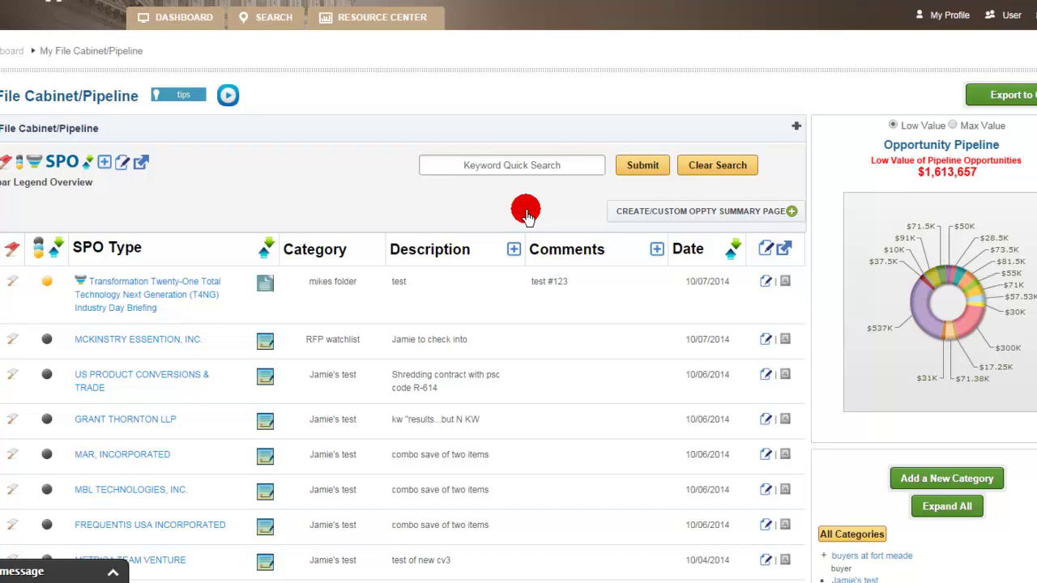
# Run a keyword quick search of the file cabinet for a colleague's first name and review the listed items
pyautogui.click(490, 174)
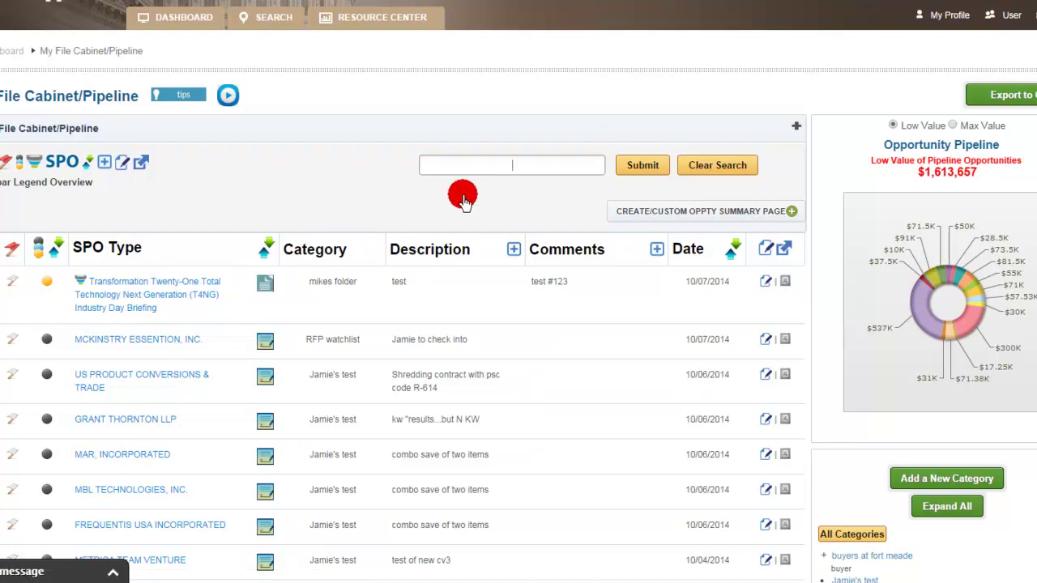
pyautogui.click(485, 172)
pyautogui.write('jamie')
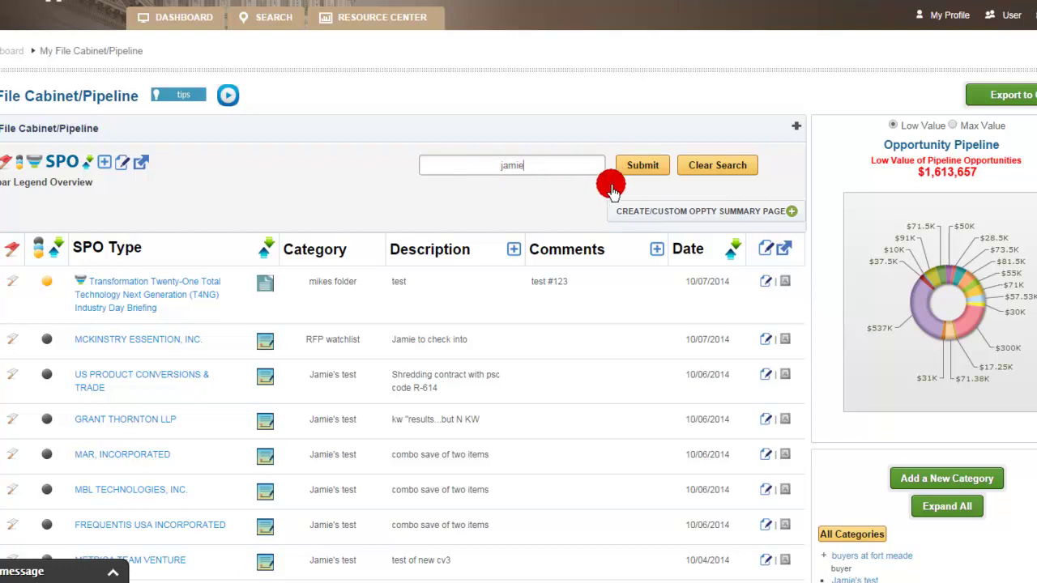
pyautogui.click(636, 171)
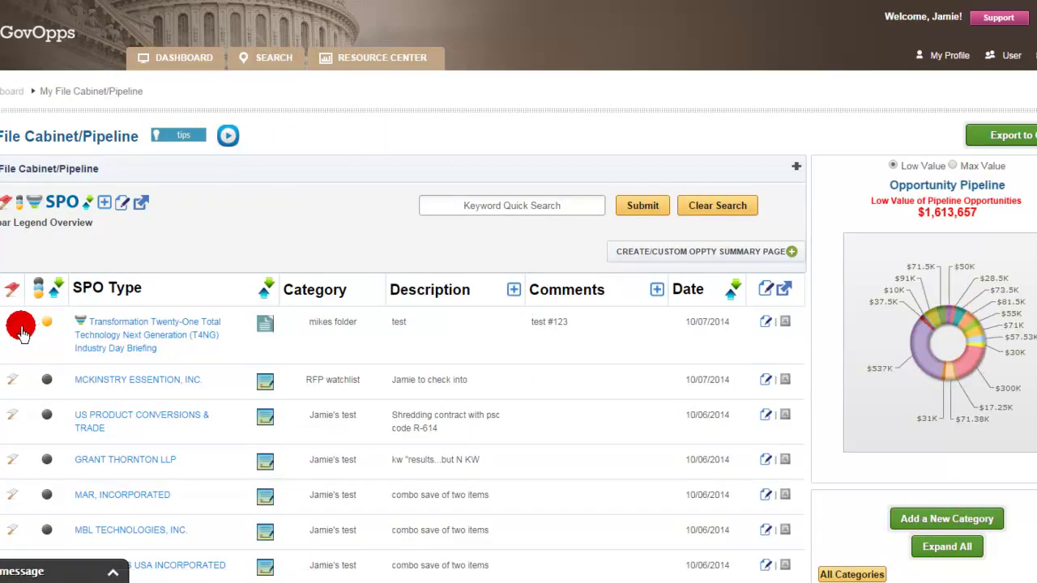
pyautogui.scroll(-5, 519, 324)
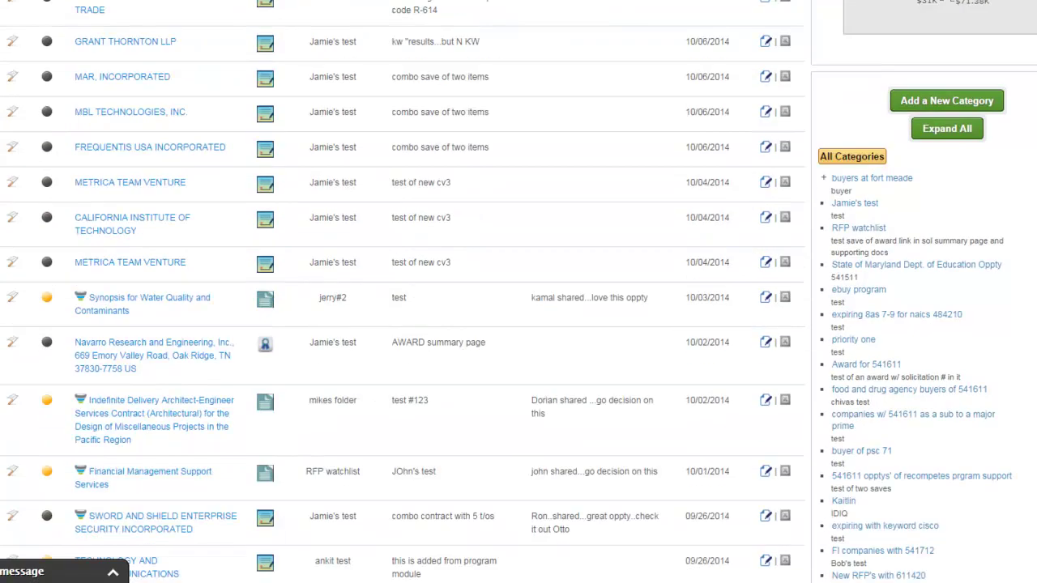
# Open a new Custom Opportunity Summary Page from the file cabinet and review its description, contact, pipeline, workspace and comments fields
pyautogui.scroll(5, 469, 188)
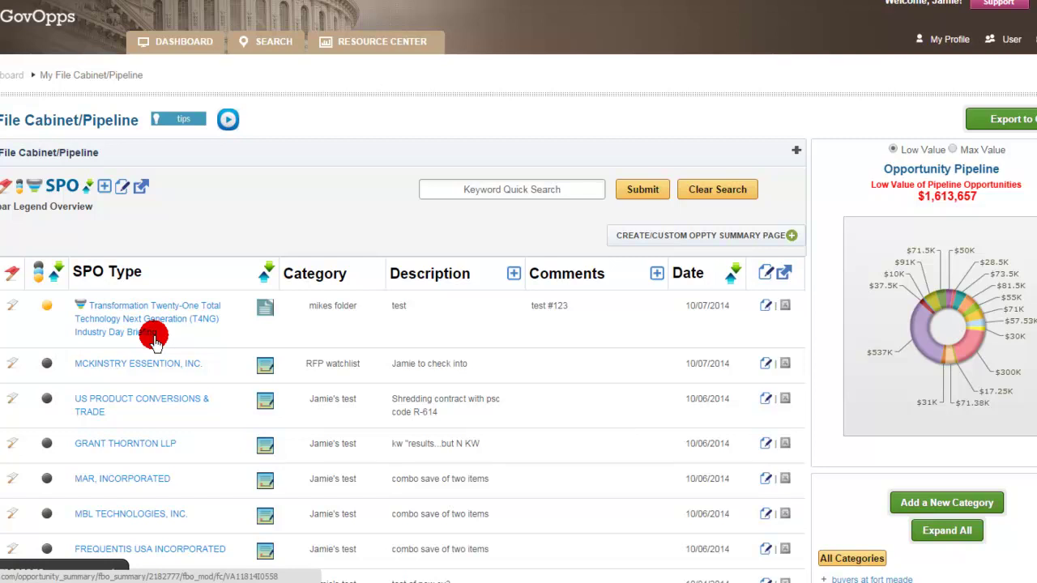
pyautogui.moveTo(154, 339)
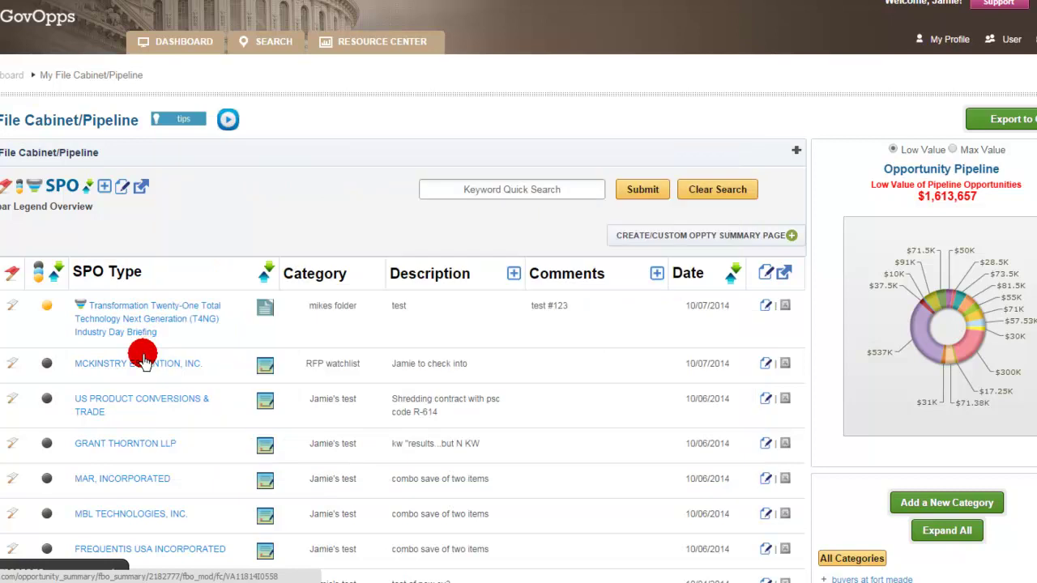
pyautogui.moveTo(142, 368)
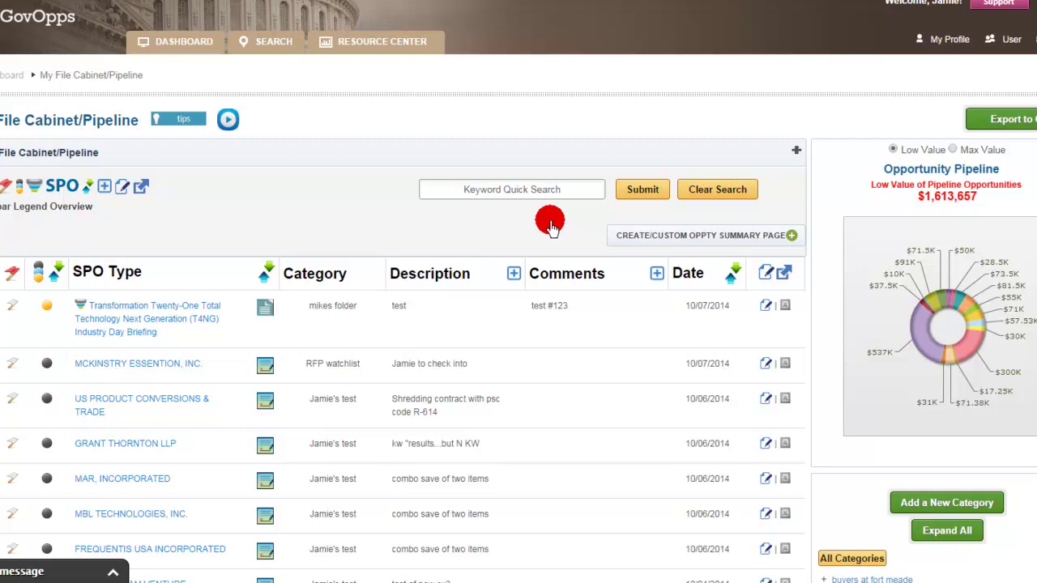
pyautogui.click(651, 236)
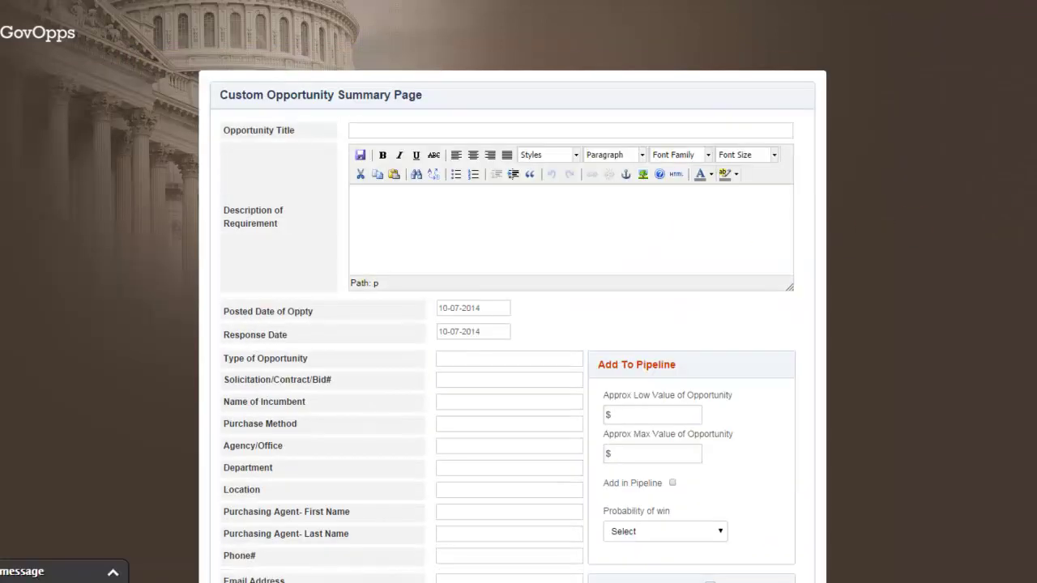
pyautogui.scroll(-1, 1034, 186)
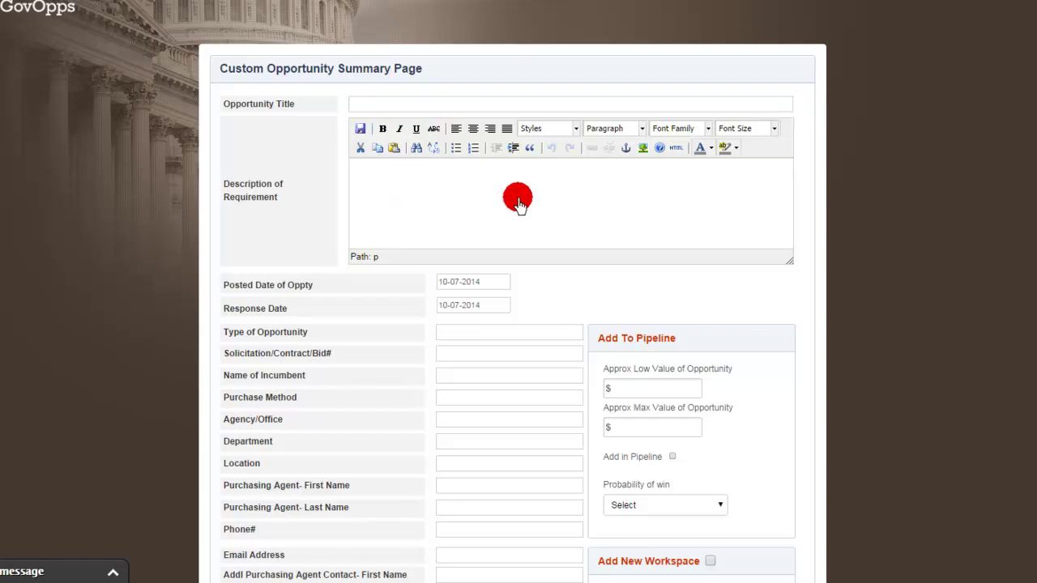
pyautogui.scroll(-3, 972, 178)
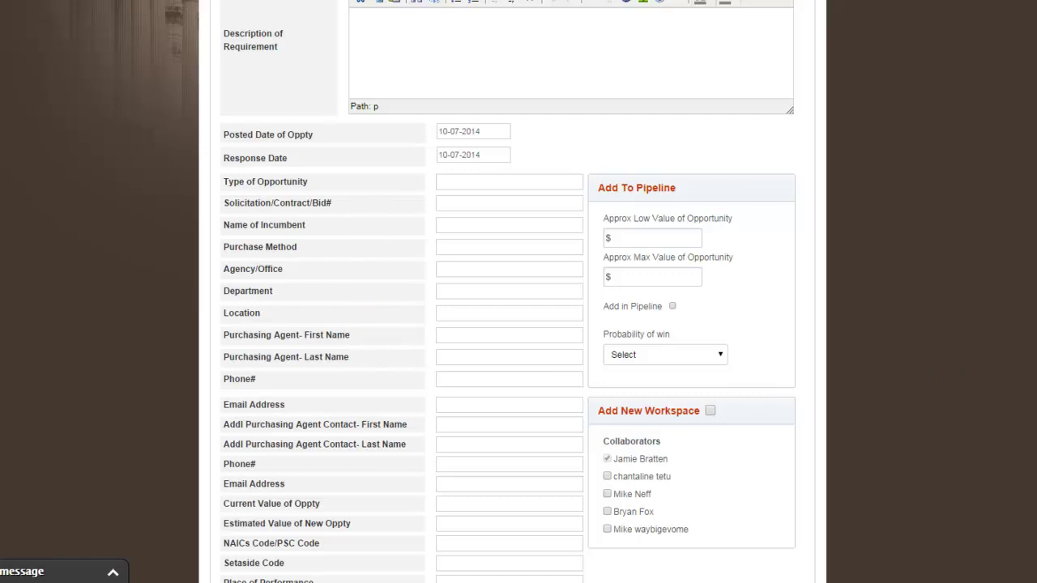
pyautogui.scroll(-3, 497, 291)
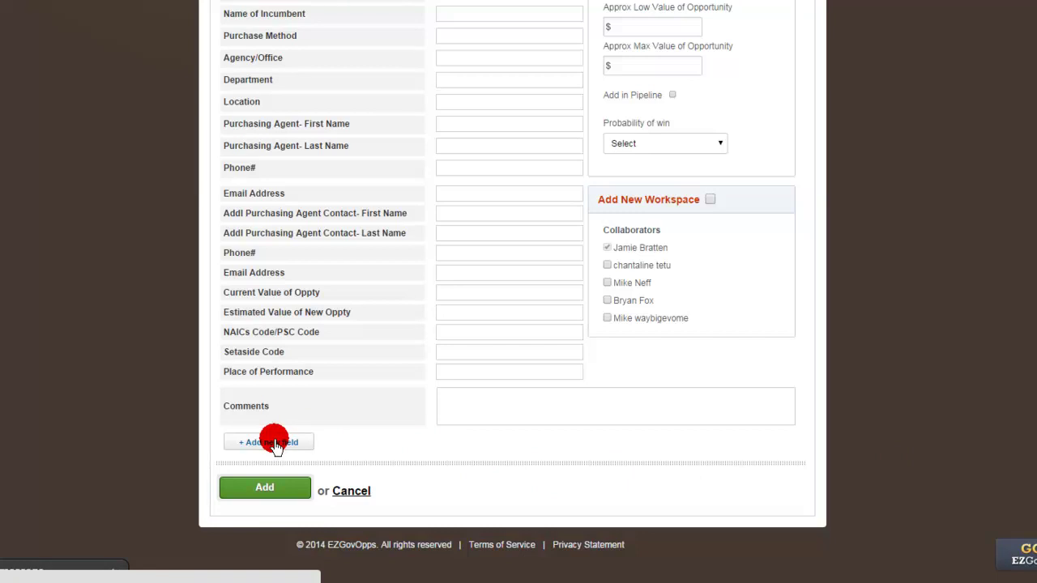
pyautogui.scroll(1, 512, 292)
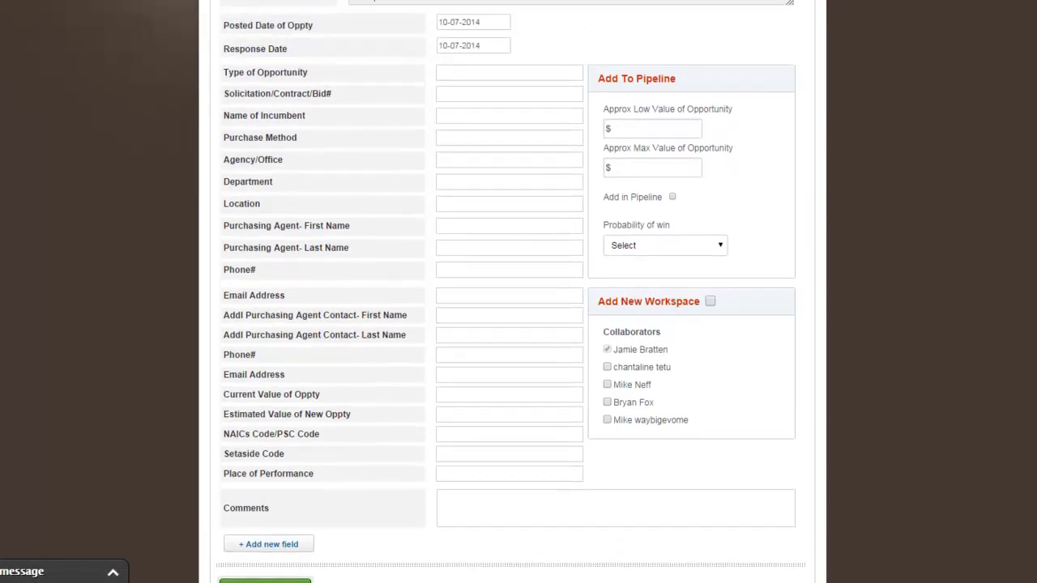
pyautogui.scroll(1, 512, 291)
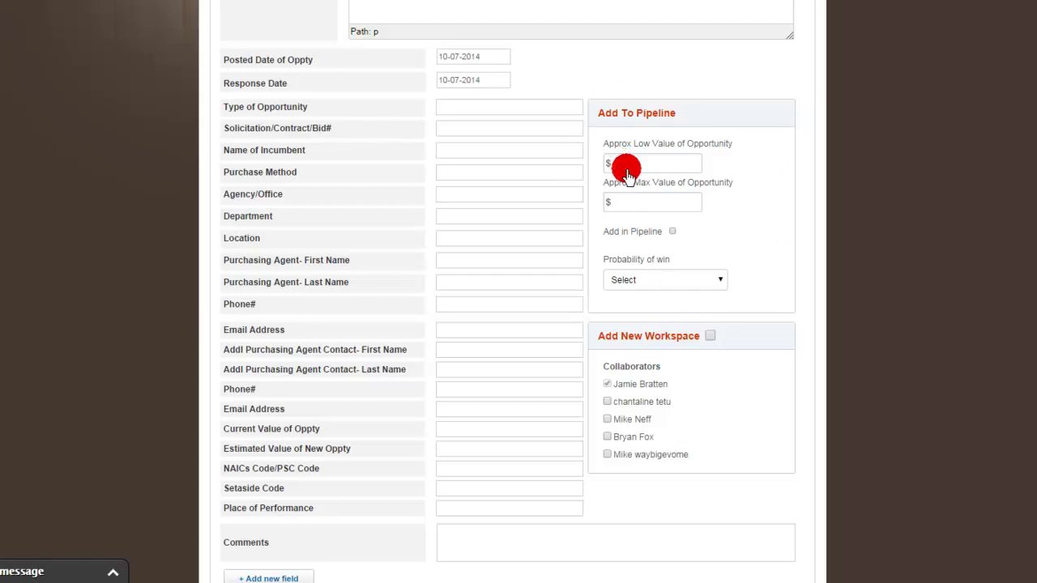
# Try enabling a new workspace with two collaborators, one as Admin and one as User, and cancel the custom summary page
pyautogui.click(709, 335)
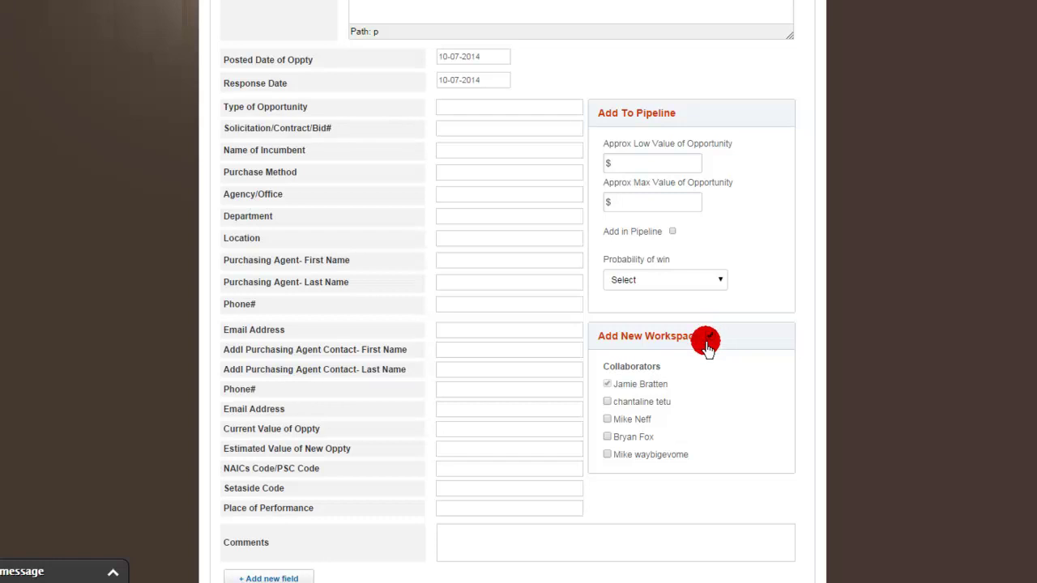
pyautogui.click(607, 403)
pyautogui.click(607, 420)
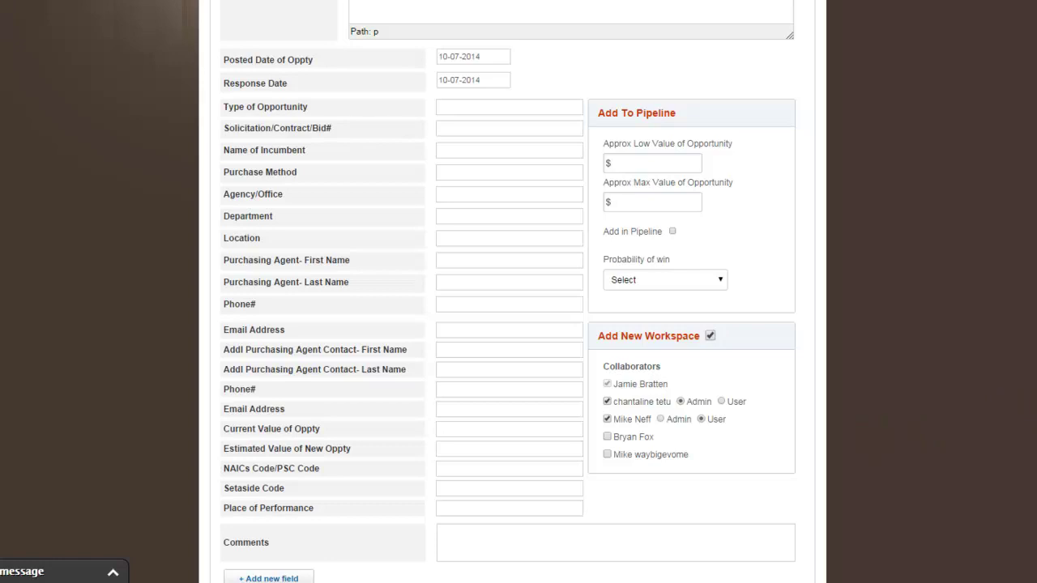
pyautogui.scroll(-1, 518, 292)
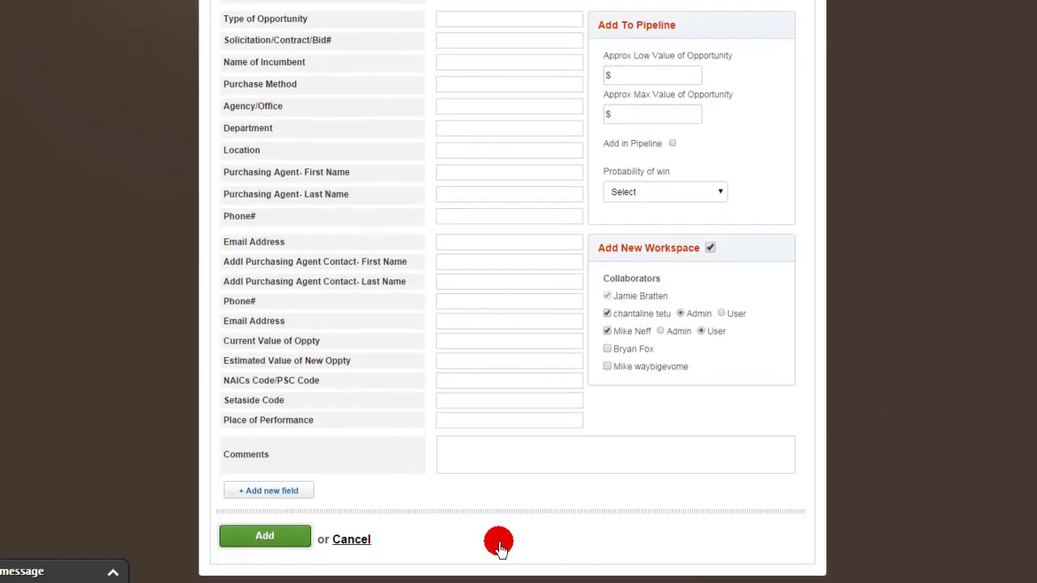
pyautogui.click(345, 538)
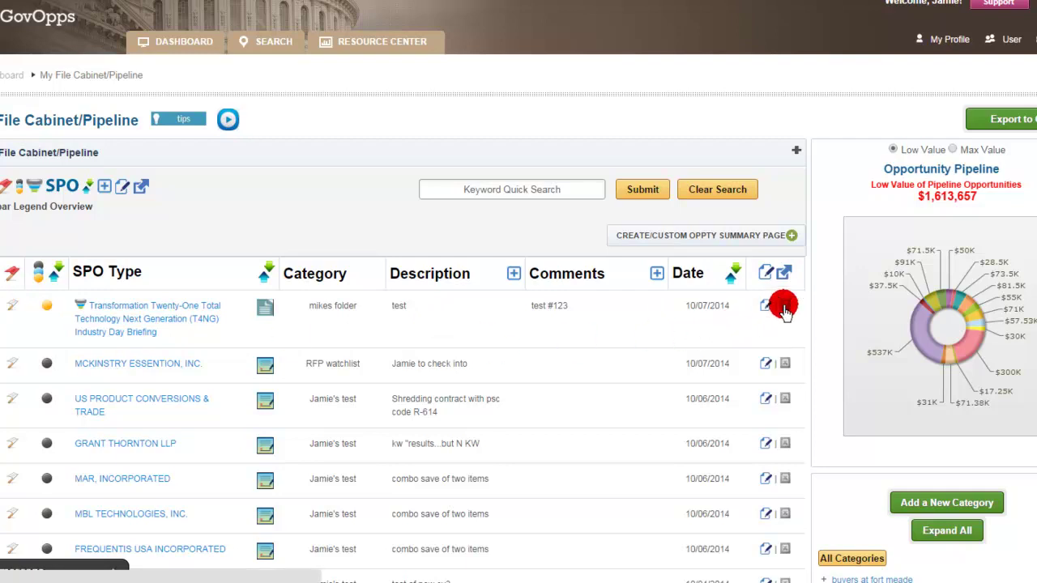
# Mark the T4NG, US PRODUCT CONVERSIONS & TRADE and MAR, INCORPORATED items for export, and extend the export selection to all listed items
pyautogui.click(785, 399)
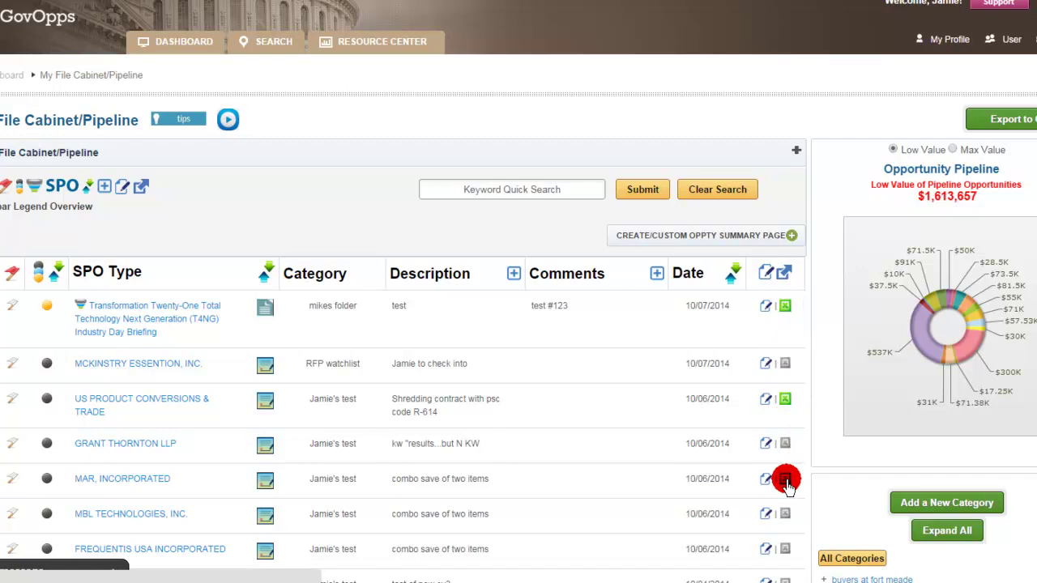
pyautogui.click(786, 481)
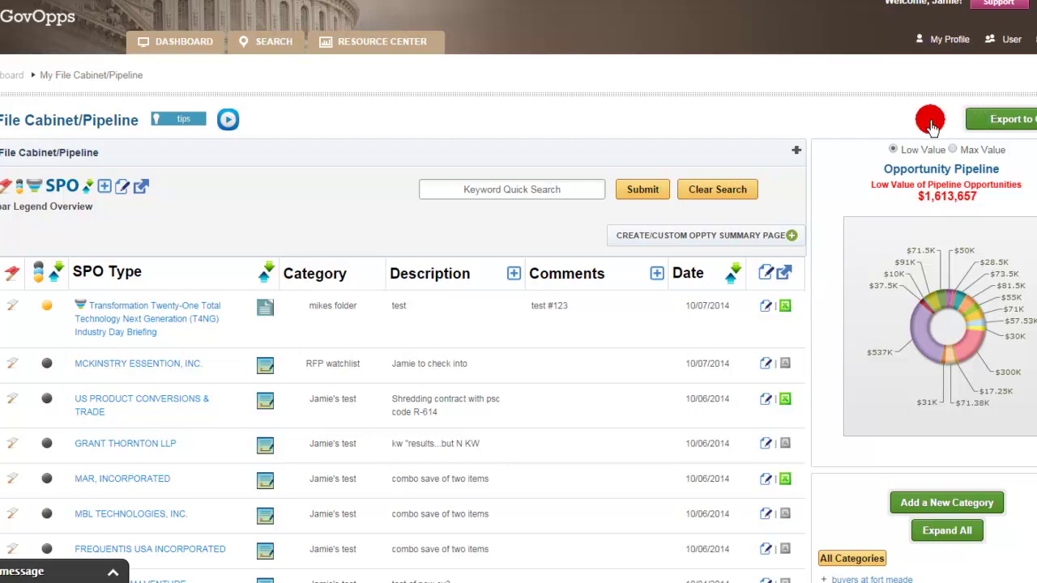
pyautogui.click(783, 274)
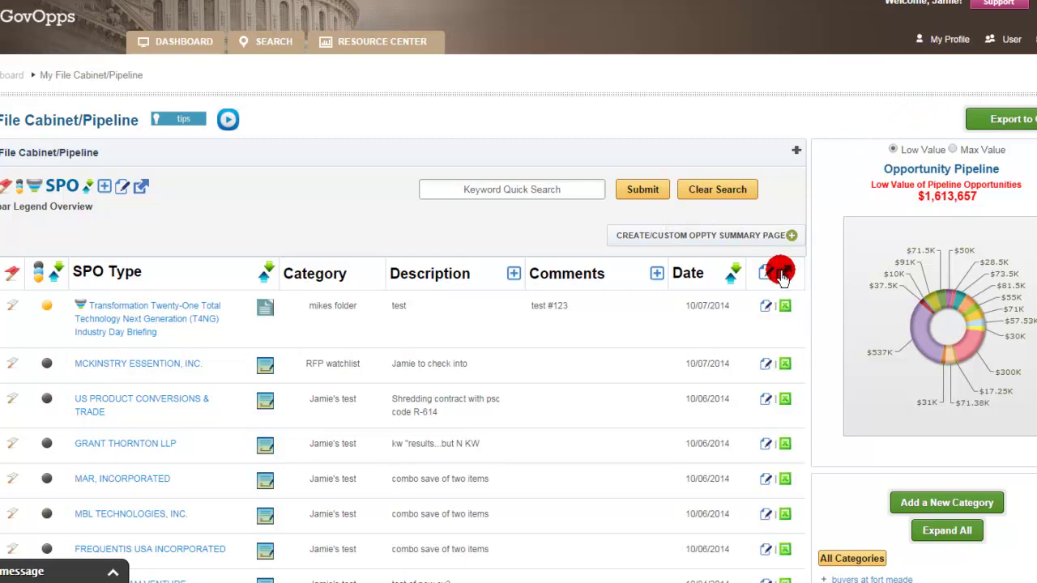